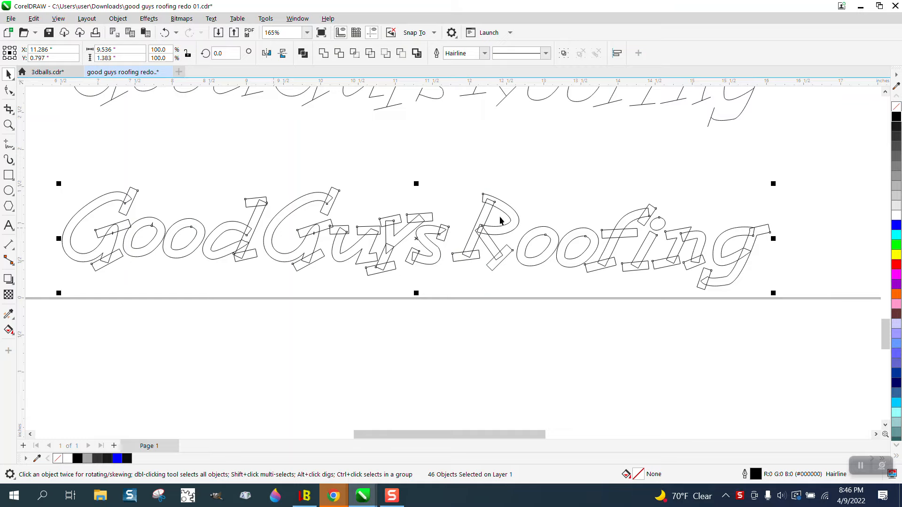
Weld the overlapping shapes of the lower Good Guys Roofing outline lettering and break the resulting curve apart
{"action": "left_click_drag", "start_coordinate": [56, 166], "coordinate": [831, 323]}
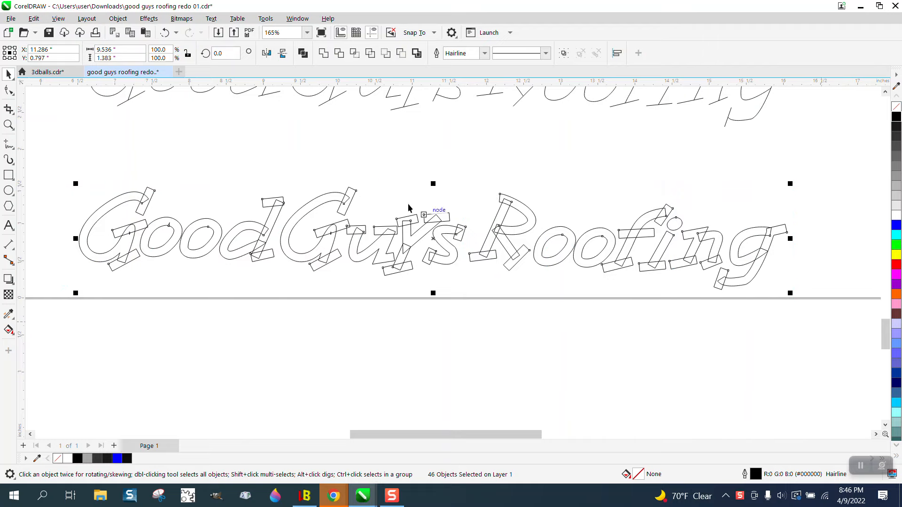
{"action": "left_click", "coordinate": [324, 53]}
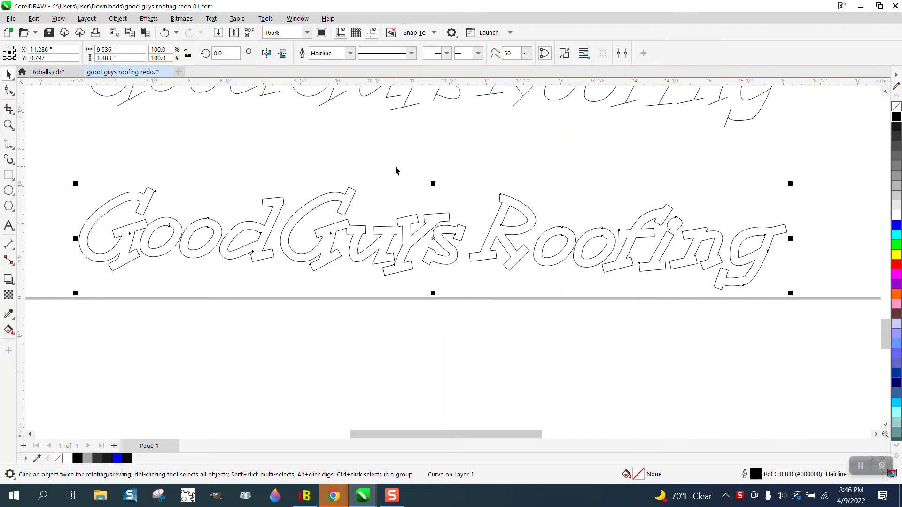
{"action": "left_click", "coordinate": [8, 125]}
{"action": "left_click_drag", "start_coordinate": [148, 205], "coordinate": [245, 245]}
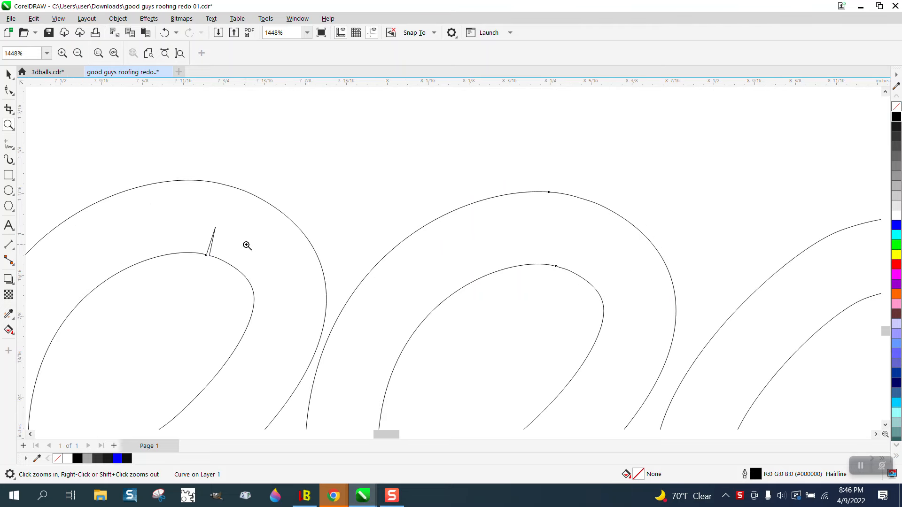
{"action": "scroll", "coordinate": [247, 246], "scroll_direction": "down", "scroll_amount": 2}
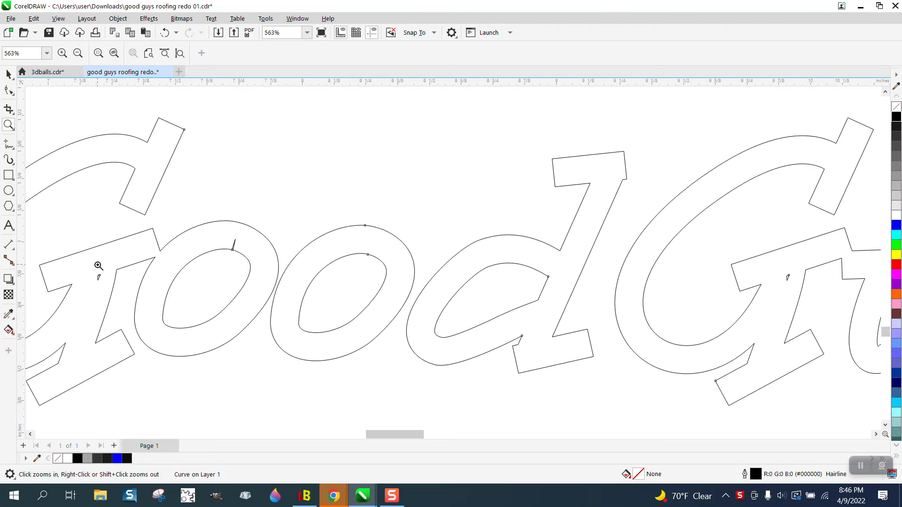
{"action": "left_click", "coordinate": [9, 74]}
{"action": "scroll", "coordinate": [167, 165], "scroll_direction": "up", "scroll_amount": 1}
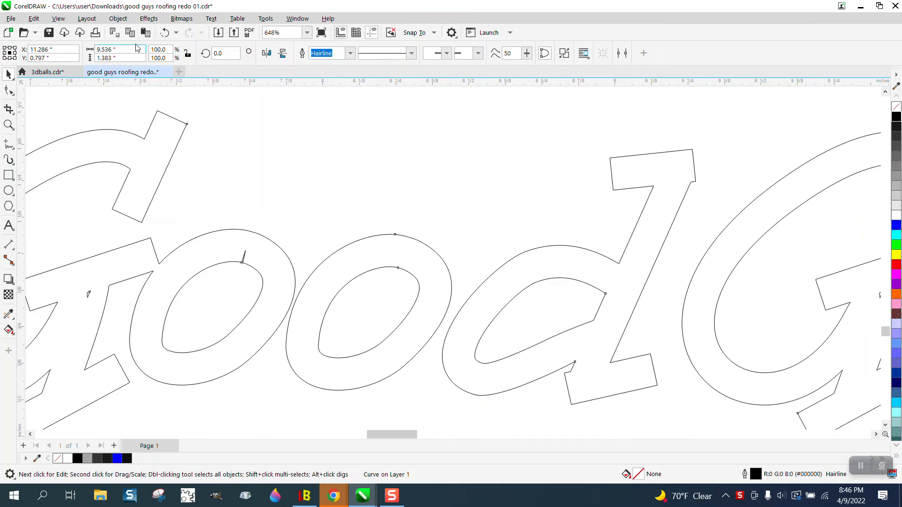
{"action": "left_click", "coordinate": [121, 20]}
{"action": "left_click", "coordinate": [167, 271]}
Delete the tiny stray curve inside the first G of the lower lettering
{"action": "left_click", "coordinate": [98, 295]}
{"action": "left_click", "coordinate": [88, 296]}
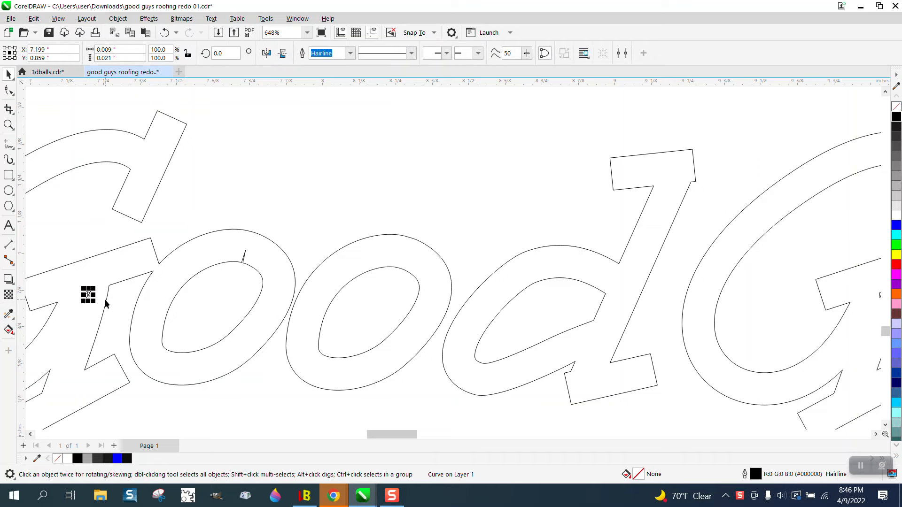
{"action": "left_click", "coordinate": [127, 287]}
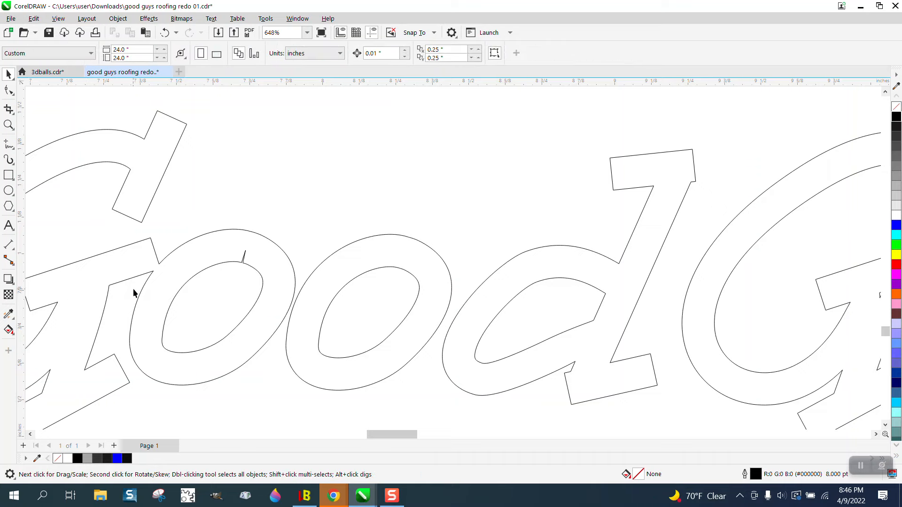
Remove the spike and surplus nodes along the top of the first o's inner outline in Good with the Shape tool
{"action": "left_click", "coordinate": [9, 124]}
{"action": "left_click", "coordinate": [276, 264]}
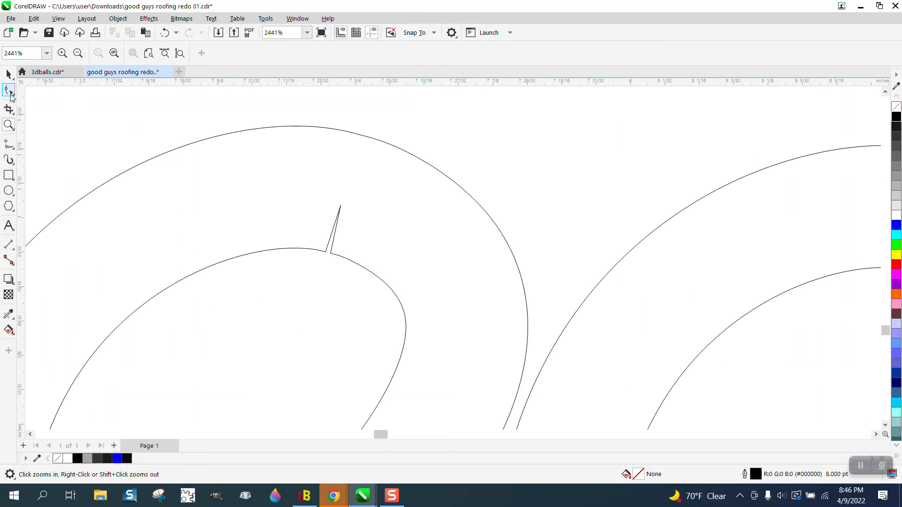
{"action": "left_click", "coordinate": [10, 91]}
{"action": "left_click", "coordinate": [334, 240]}
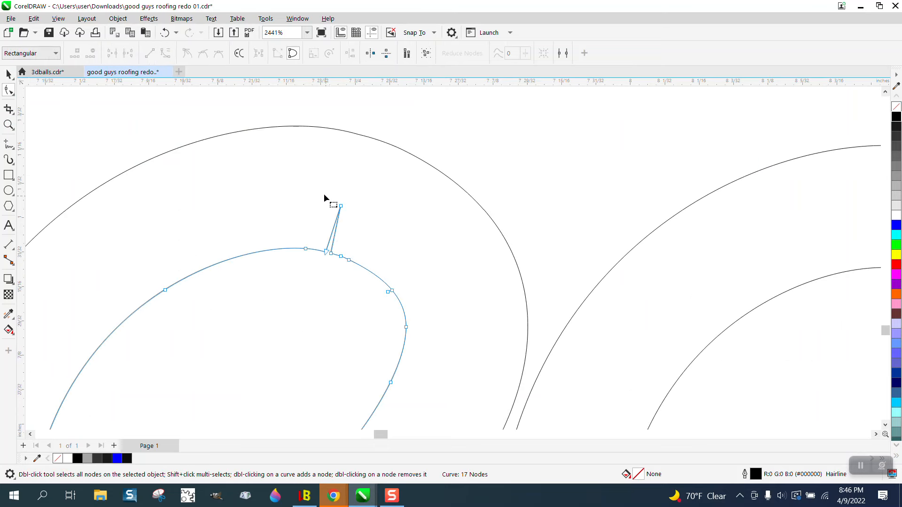
{"action": "key", "text": "Delete"}
{"action": "left_click_drag", "start_coordinate": [382, 230], "coordinate": [292, 281]}
{"action": "key", "text": "Delete"}
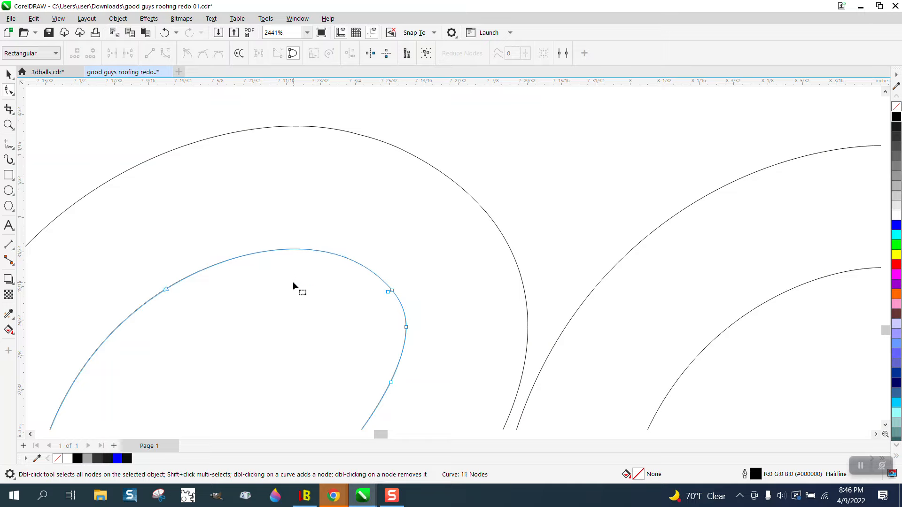
{"action": "double_click", "coordinate": [387, 292]}
{"action": "left_click", "coordinate": [165, 32]}
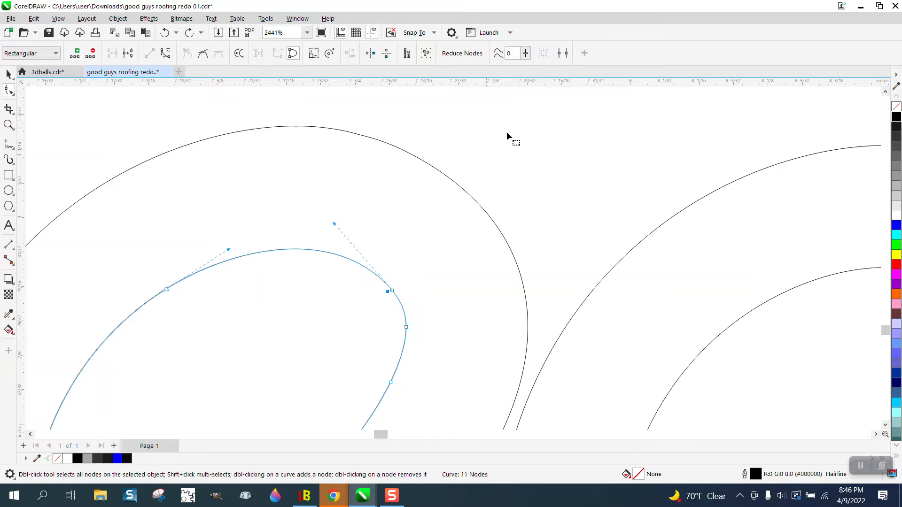
{"action": "double_click", "coordinate": [392, 291]}
Delete the tiny stray curve inside the G of Guys in the lower lettering
{"action": "scroll", "coordinate": [284, 228], "scroll_direction": "down", "scroll_amount": 2}
{"action": "scroll", "coordinate": [283, 229], "scroll_direction": "down", "scroll_amount": 3}
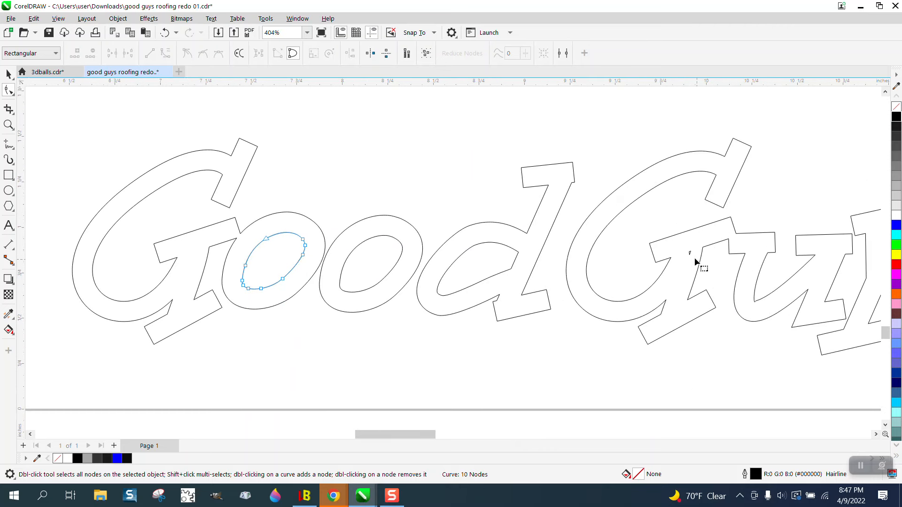
{"action": "left_click", "coordinate": [690, 254]}
{"action": "key", "text": "Delete"}
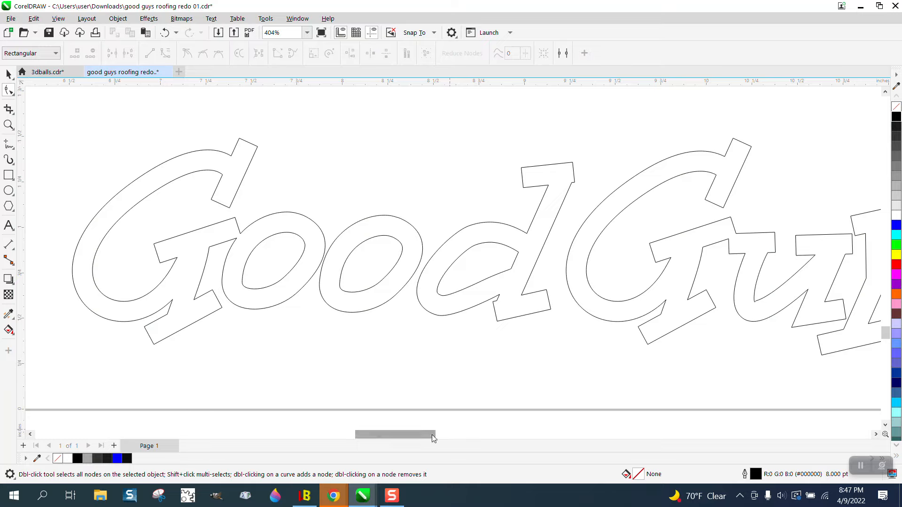
Try filling all pieces of the lower outline lettering with black, and undo the fill
{"action": "left_click_drag", "start_coordinate": [431, 436], "coordinate": [484, 436]}
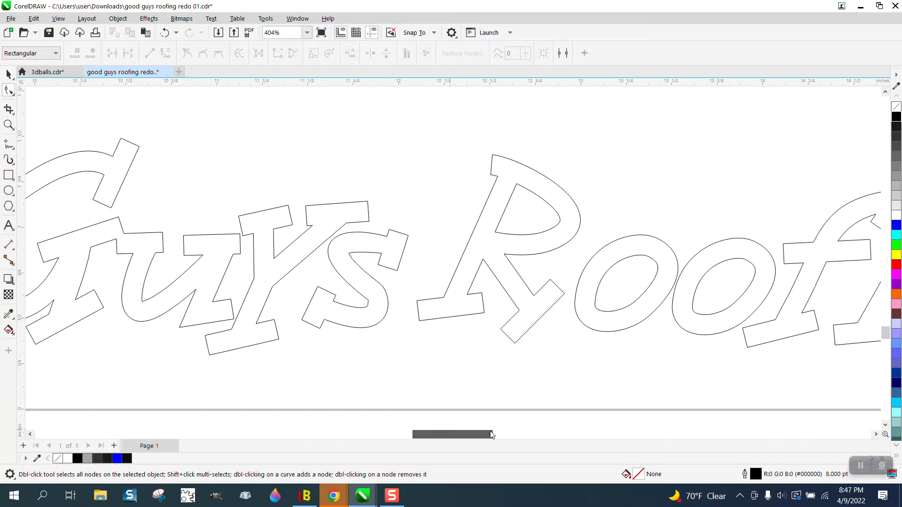
{"action": "scroll", "coordinate": [404, 316], "scroll_direction": "down", "scroll_amount": 3}
{"action": "scroll", "coordinate": [326, 249], "scroll_direction": "down", "scroll_amount": 1}
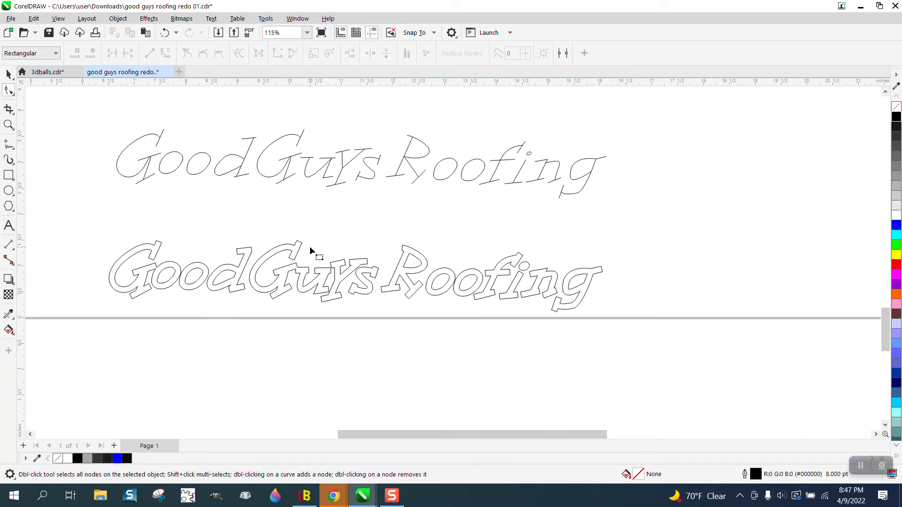
{"action": "left_click", "coordinate": [8, 74]}
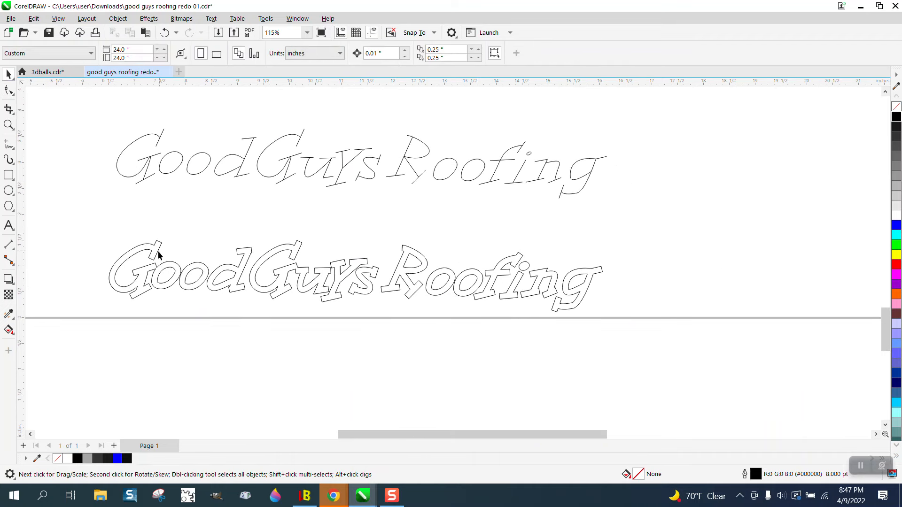
{"action": "left_click_drag", "start_coordinate": [71, 226], "coordinate": [630, 337]}
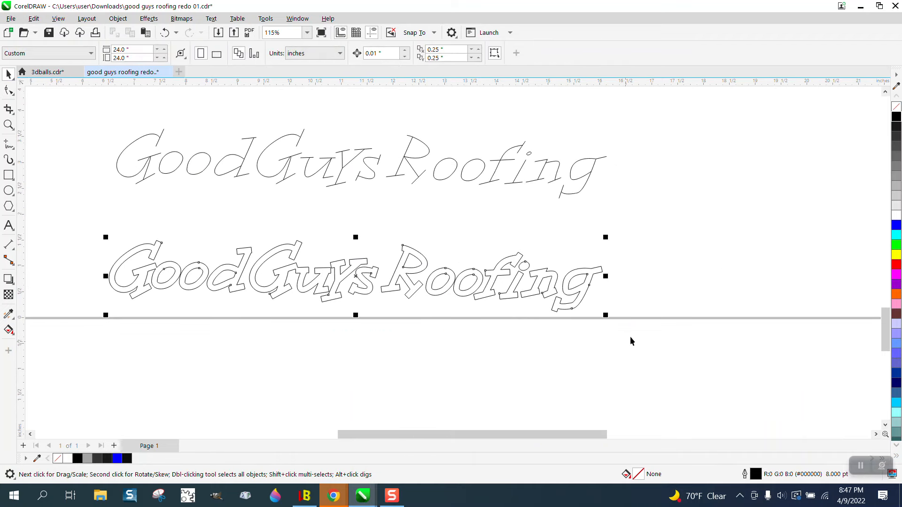
{"action": "left_click", "coordinate": [896, 119]}
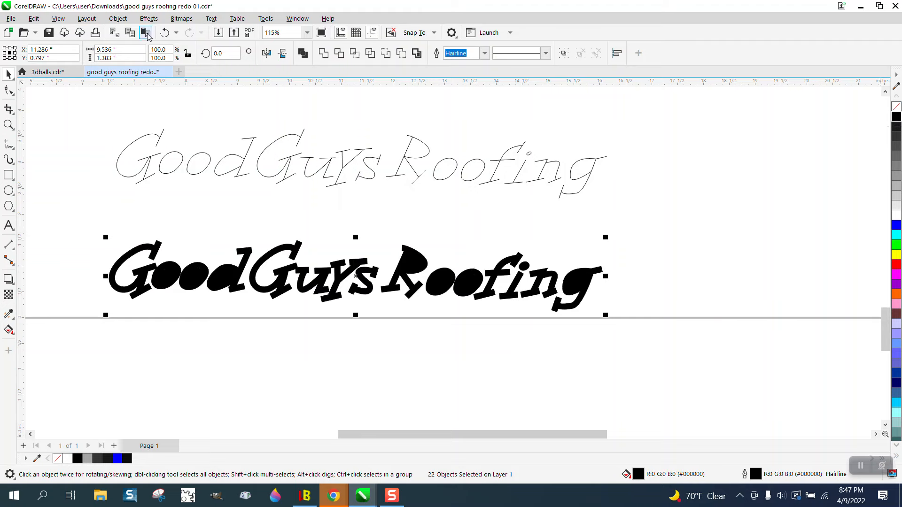
{"action": "left_click", "coordinate": [164, 32]}
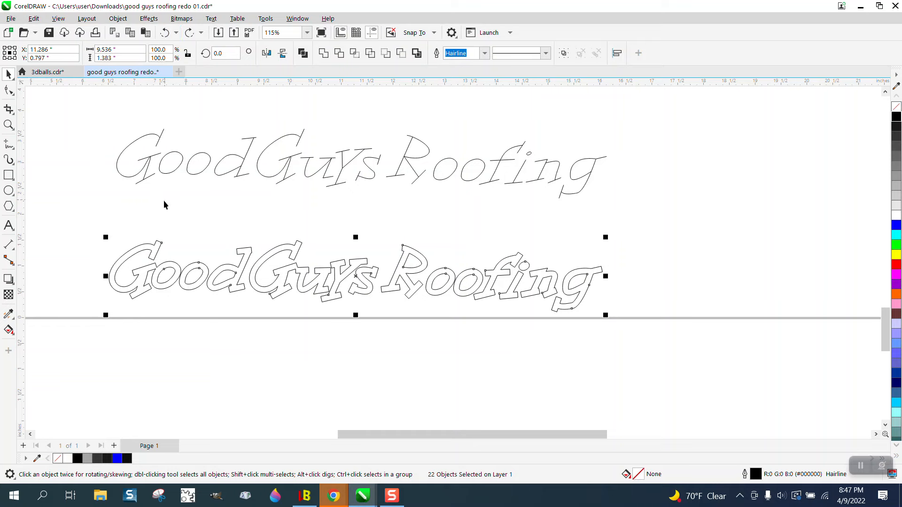
With no object selected, set the document's nudge distance to 2 inches
{"action": "left_click", "coordinate": [8, 125]}
{"action": "left_click_drag", "start_coordinate": [69, 207], "coordinate": [684, 337]}
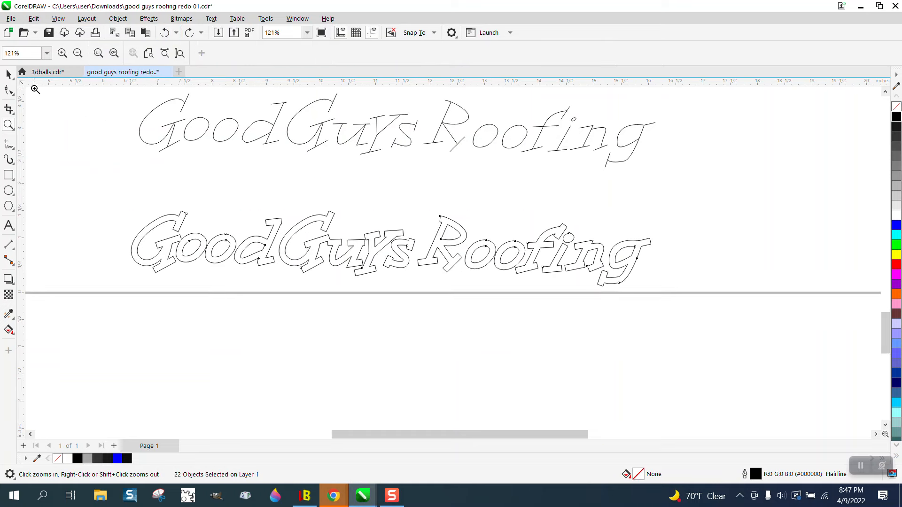
{"action": "left_click", "coordinate": [11, 76]}
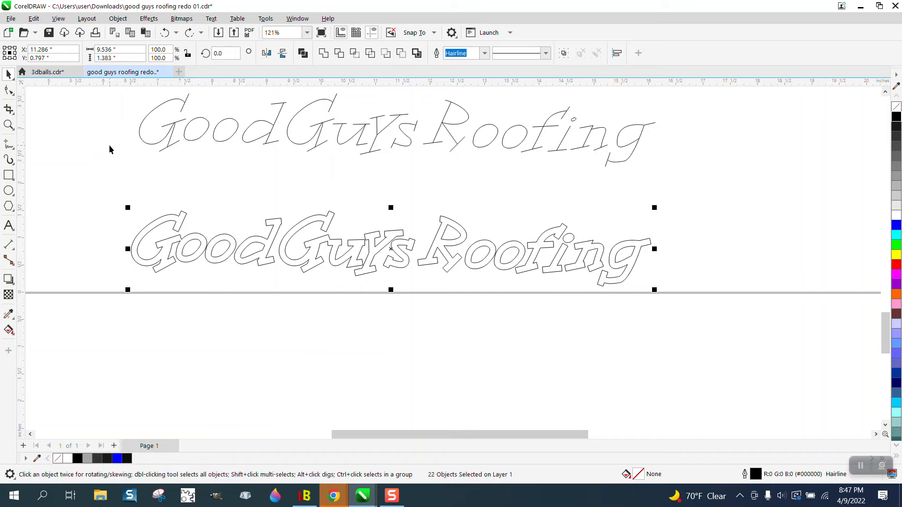
{"action": "key", "text": "Escape"}
{"action": "left_click_drag", "start_coordinate": [383, 54], "coordinate": [345, 57]}
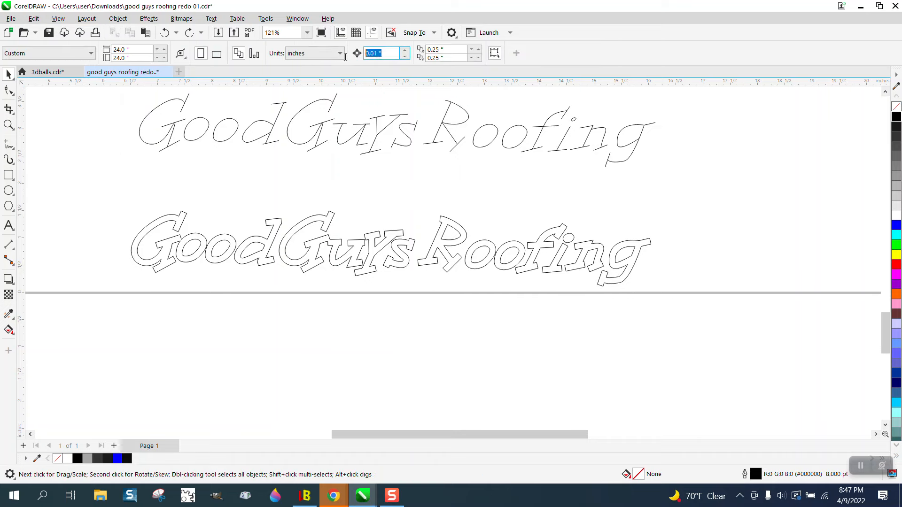
{"action": "type", "text": "2"}
{"action": "key", "text": "Return"}
Set both the horizontal and vertical duplicate distances to 0 inches
{"action": "left_click_drag", "start_coordinate": [452, 51], "coordinate": [408, 50]}
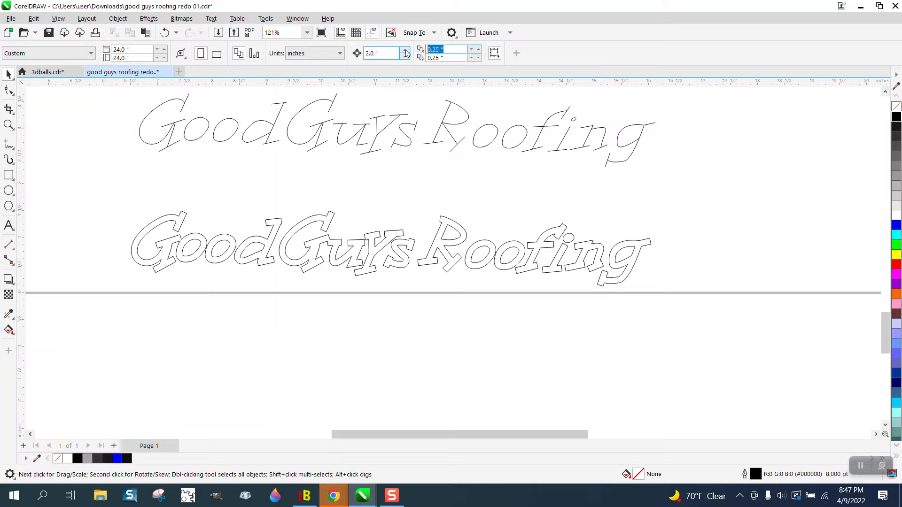
{"action": "type", "text": "0"}
{"action": "key", "text": "Tab"}
{"action": "type", "text": "0"}
{"action": "key", "text": "Return"}
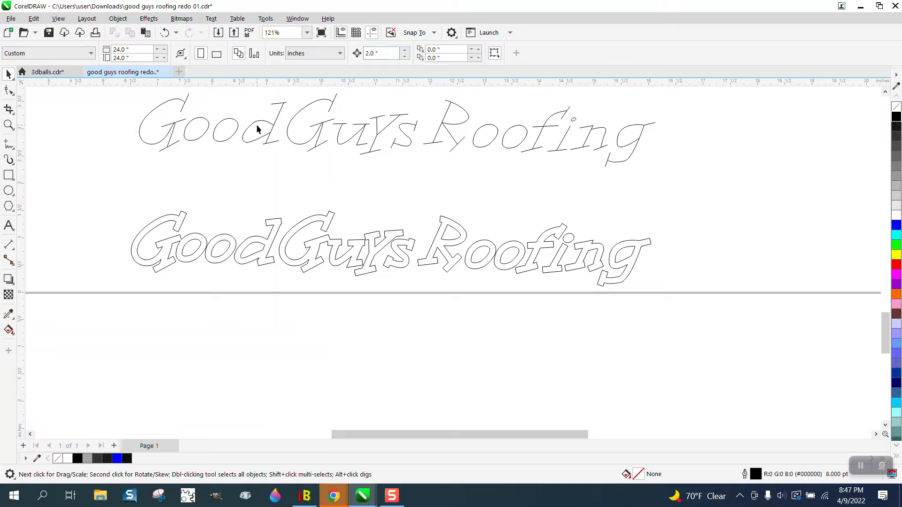
Activate the Smart Fill tool and set its specified fill color to black
{"action": "left_click", "coordinate": [9, 330]}
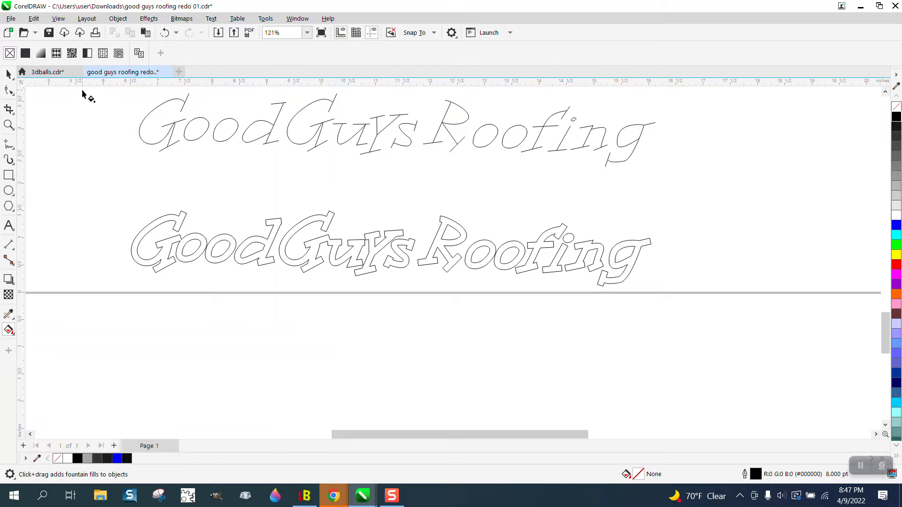
{"action": "left_click", "coordinate": [14, 338]}
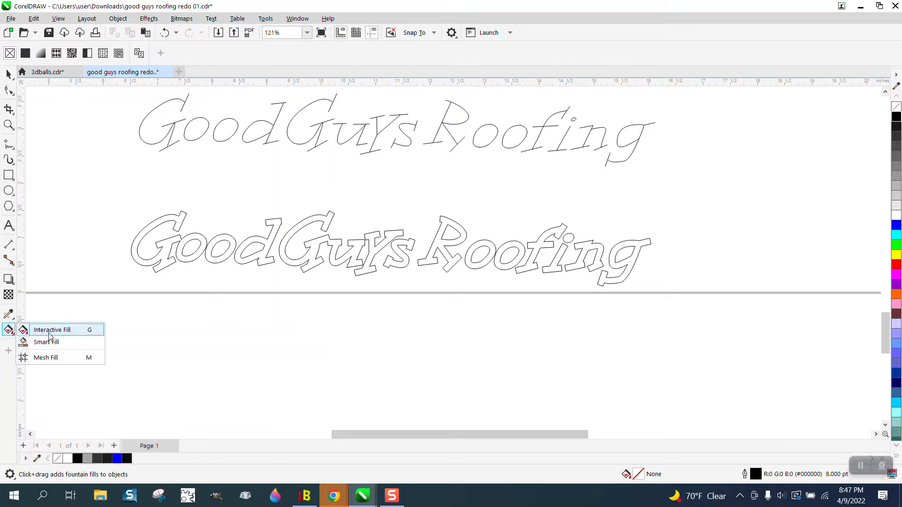
{"action": "left_click", "coordinate": [47, 338]}
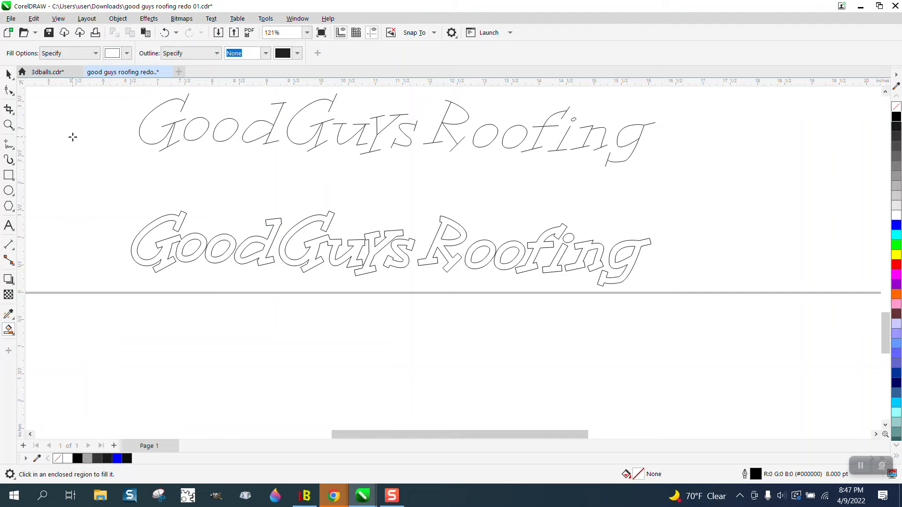
{"action": "left_click", "coordinate": [127, 55]}
{"action": "left_click", "coordinate": [120, 109]}
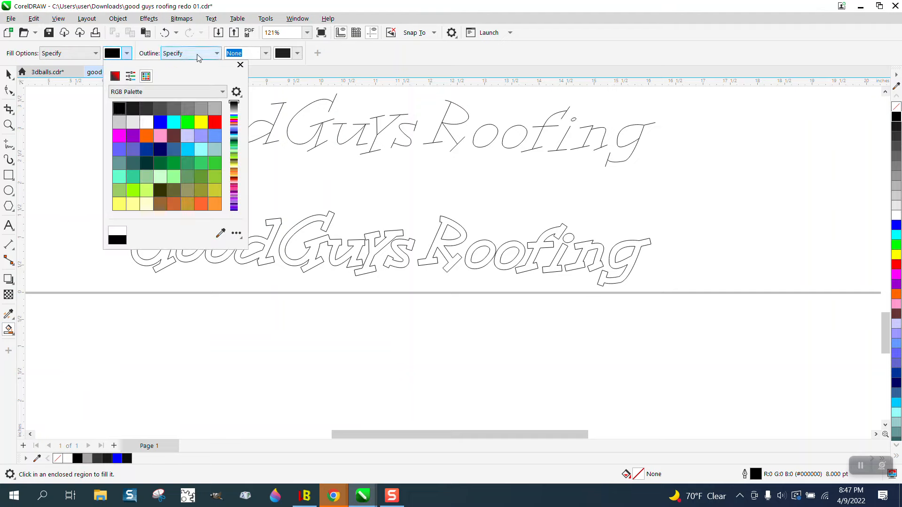
{"action": "left_click", "coordinate": [262, 179]}
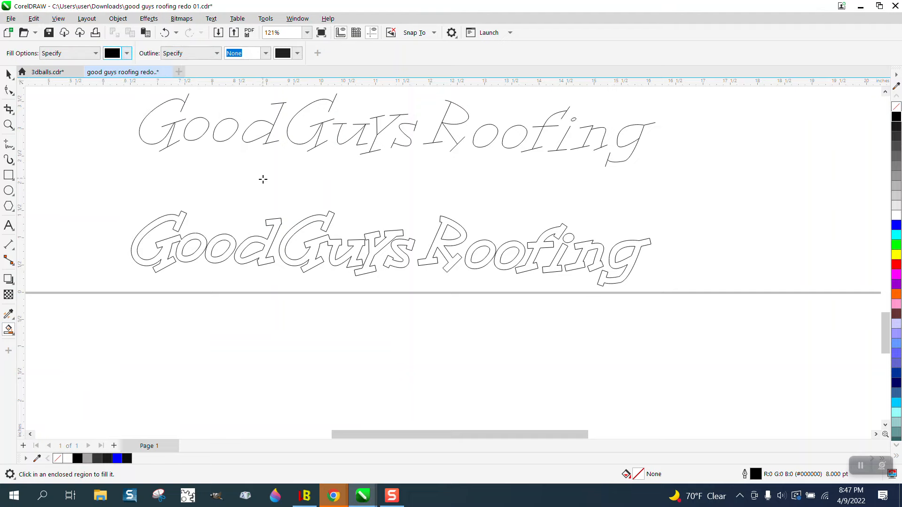
Smart Fill the letters of Good in the lower lettering with black and nudge each filled copy down 2 inches
{"action": "left_click", "coordinate": [181, 222]}
{"action": "key", "text": "Down"}
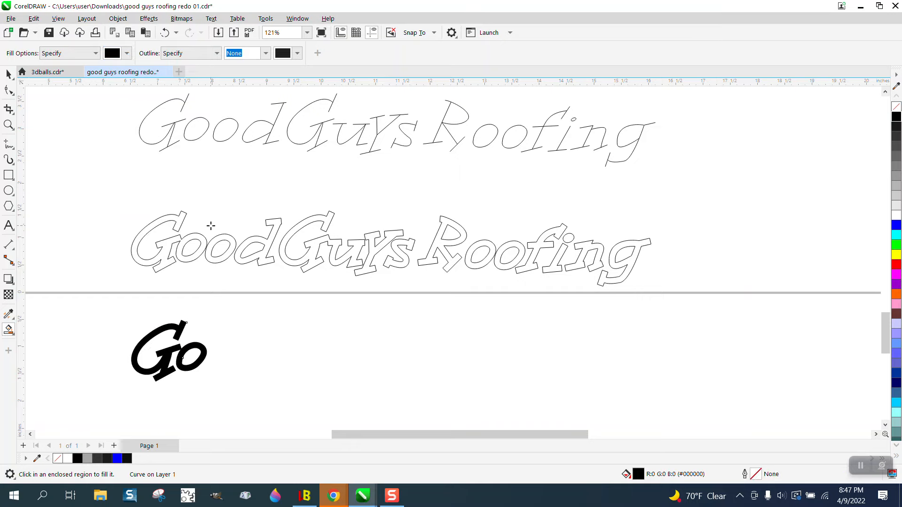
{"action": "left_click", "coordinate": [222, 237]}
{"action": "key", "text": "Down"}
{"action": "left_click", "coordinate": [260, 239]}
{"action": "key", "text": "Down"}
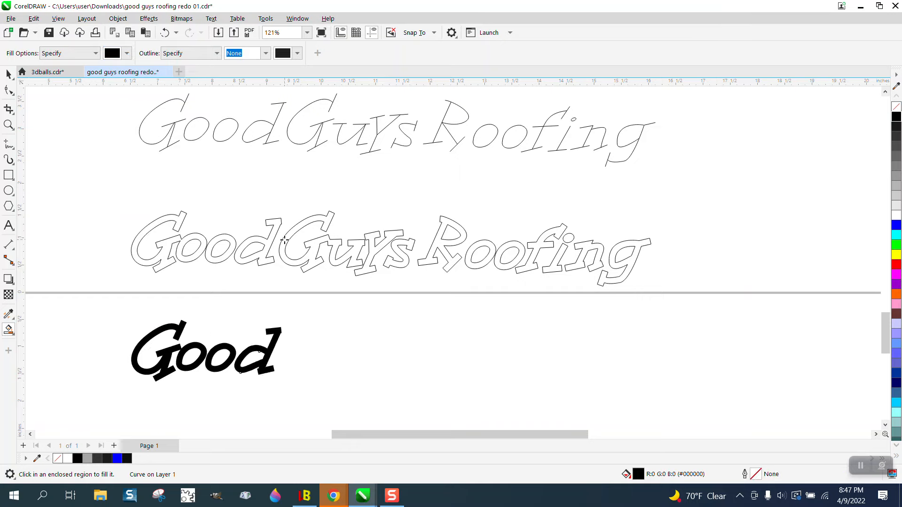
Smart Fill the letters of Guys in the lower lettering with black and nudge each filled copy down 2 inches
{"action": "left_click", "coordinate": [329, 244]}
{"action": "key", "text": "Down"}
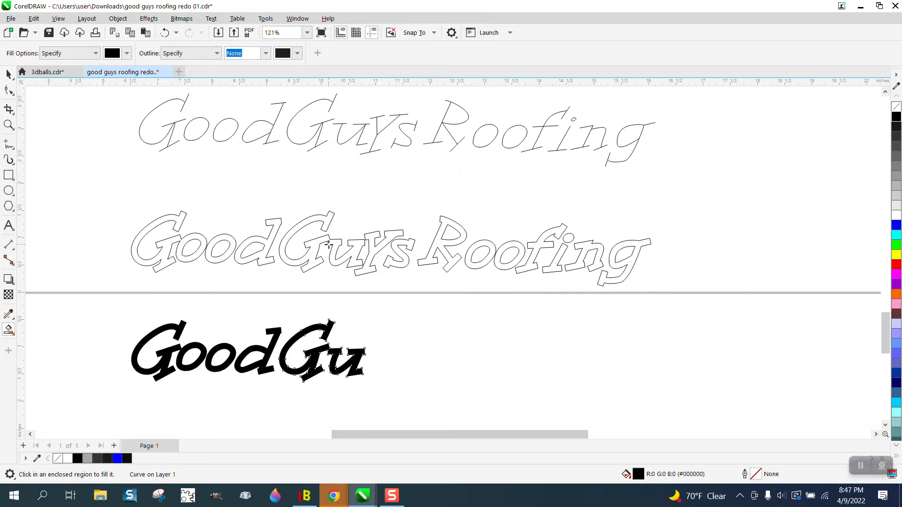
{"action": "left_click", "coordinate": [373, 241]}
{"action": "key", "text": "Down"}
{"action": "left_click", "coordinate": [404, 244]}
{"action": "key", "text": "Down"}
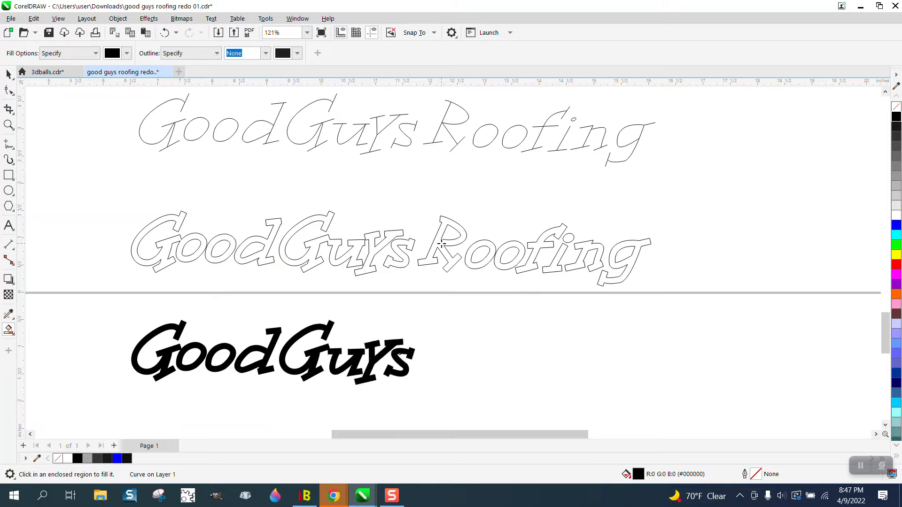
Smart Fill the letters R, o, o and f of Roofing with black and nudge each filled copy down 2 inches
{"action": "left_click", "coordinate": [441, 243]}
{"action": "key", "text": "Down"}
{"action": "left_click", "coordinate": [476, 247]}
{"action": "key", "text": "Down"}
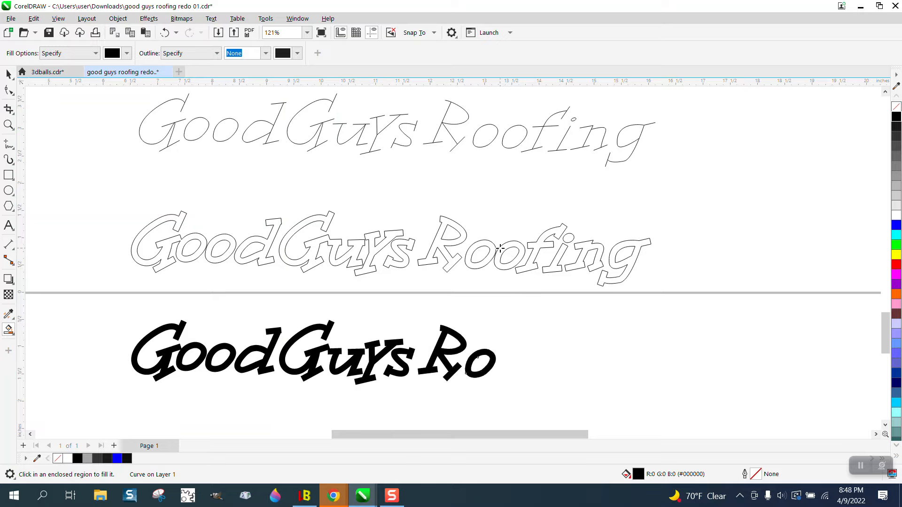
{"action": "left_click", "coordinate": [500, 248]}
{"action": "key", "text": "Down"}
{"action": "left_click", "coordinate": [551, 243]}
{"action": "key", "text": "Down"}
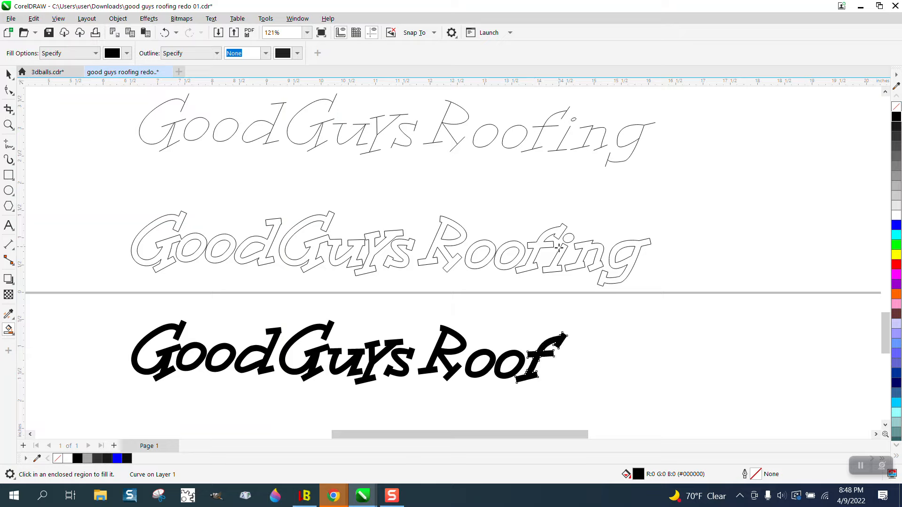
Smart Fill the i with its dot, the n and the g of Roofing with black, nudging each filled copy down 2 inches
{"action": "left_click", "coordinate": [561, 252]}
{"action": "key", "text": "Down"}
{"action": "left_click", "coordinate": [568, 237]}
{"action": "key", "text": "Down"}
{"action": "left_click", "coordinate": [594, 251]}
{"action": "key", "text": "Down"}
{"action": "left_click", "coordinate": [622, 248]}
{"action": "key", "text": "Down"}
Select all the solid black letter copies, remove their fill and give them a black hairline outline
{"action": "left_click", "coordinate": [8, 74]}
{"action": "left_click_drag", "start_coordinate": [118, 299], "coordinate": [726, 396]}
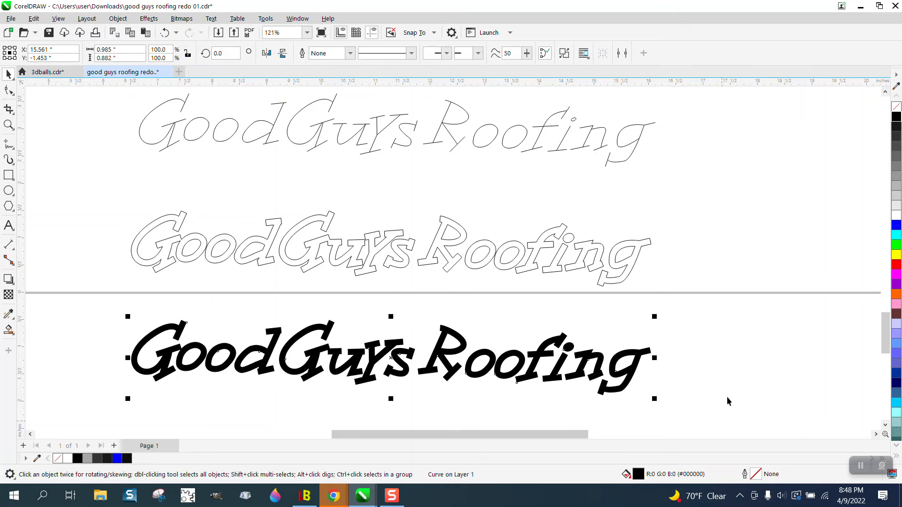
{"action": "left_click", "coordinate": [897, 111]}
{"action": "right_click", "coordinate": [896, 116]}
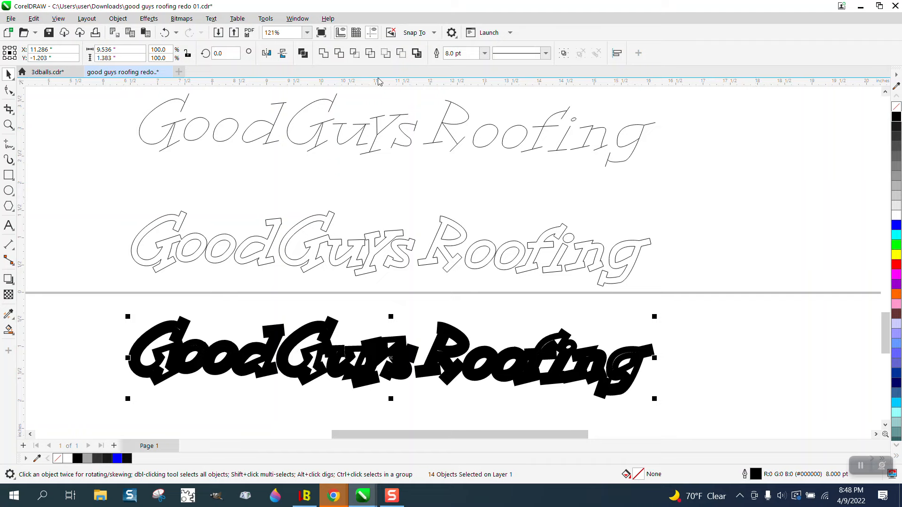
{"action": "left_click", "coordinate": [484, 53]}
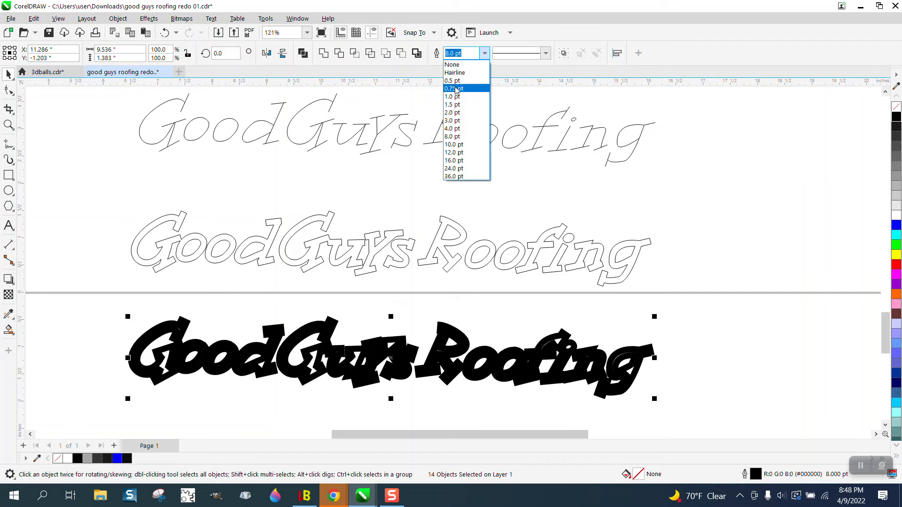
{"action": "left_click", "coordinate": [455, 73]}
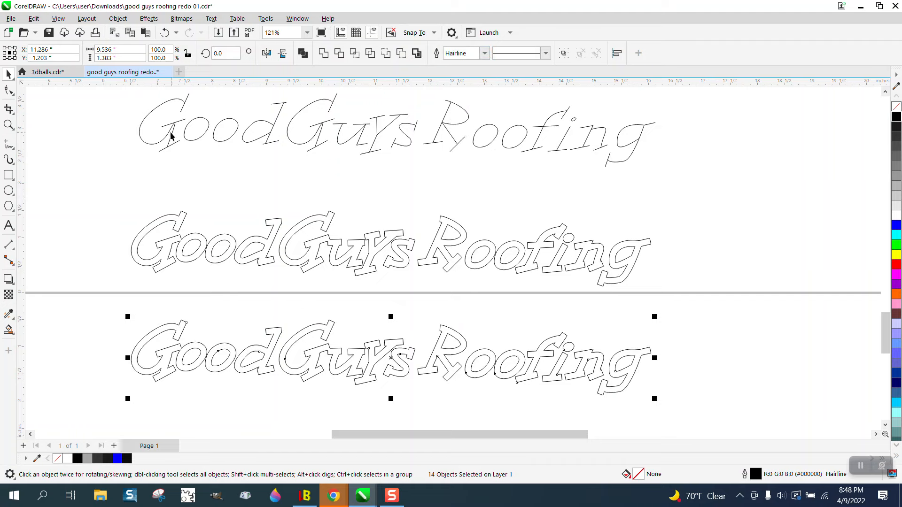
Group the selected hairline letters of the bottom lettering
{"action": "left_click", "coordinate": [118, 18]}
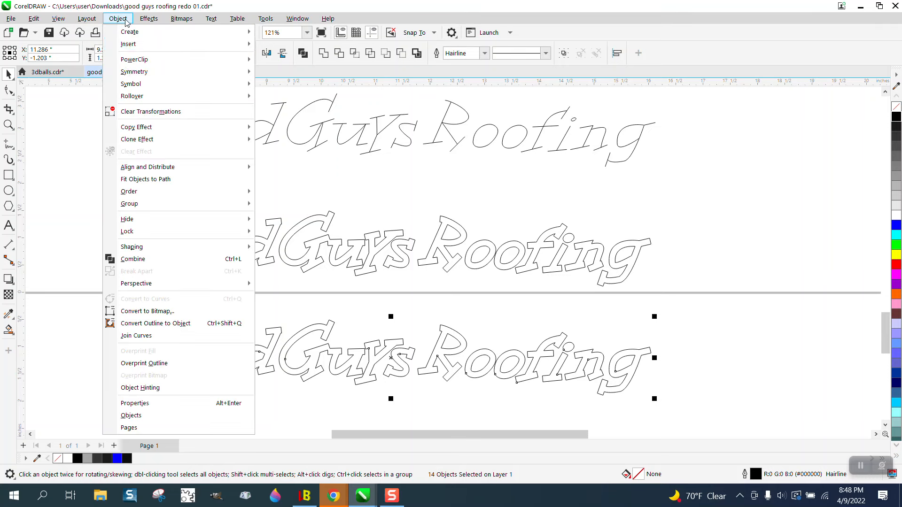
{"action": "mouse_move", "coordinate": [137, 204]}
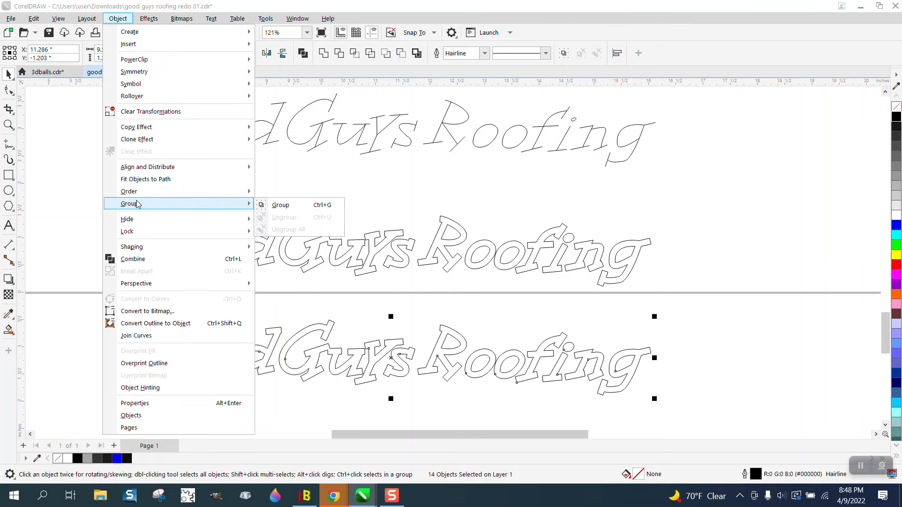
{"action": "left_click", "coordinate": [294, 204]}
Apply a one-step outside contour with round corners and a 0.125-inch offset to the grouped lettering
{"action": "left_click", "coordinate": [149, 18]}
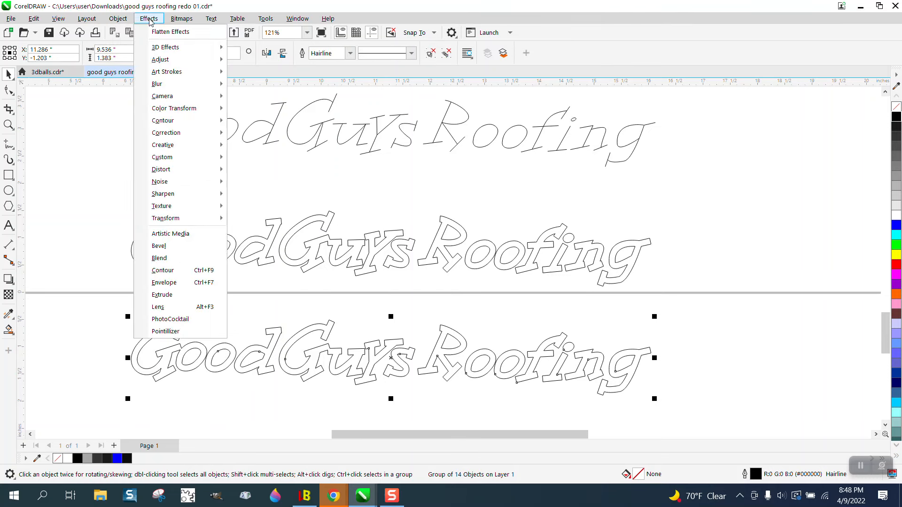
{"action": "left_click", "coordinate": [163, 270]}
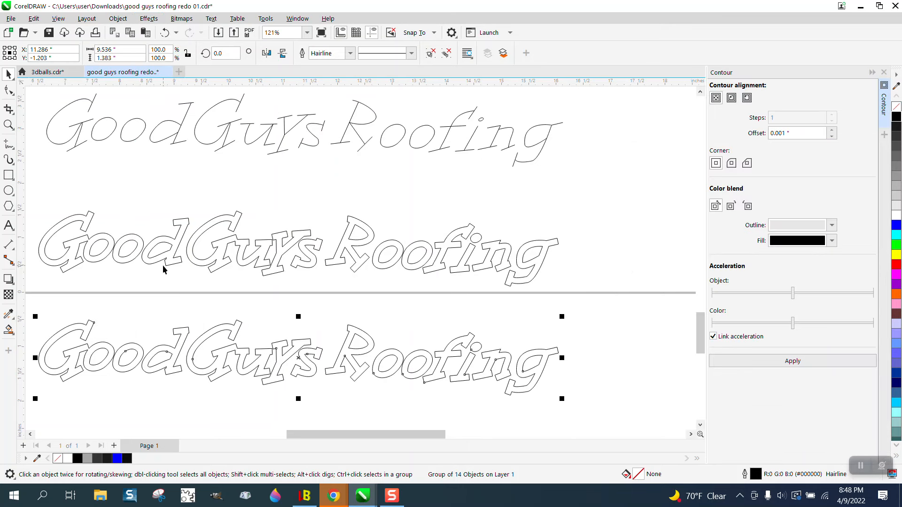
{"action": "left_click", "coordinate": [747, 97]}
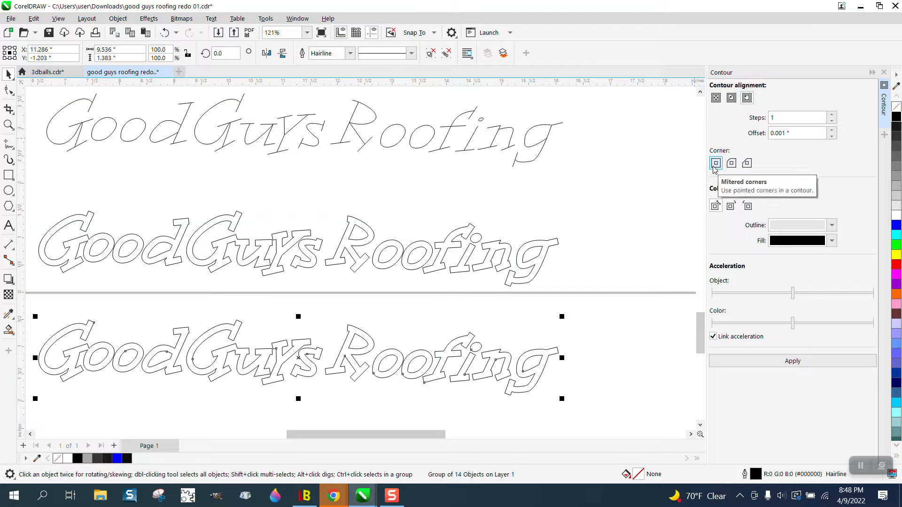
{"action": "left_click", "coordinate": [732, 163]}
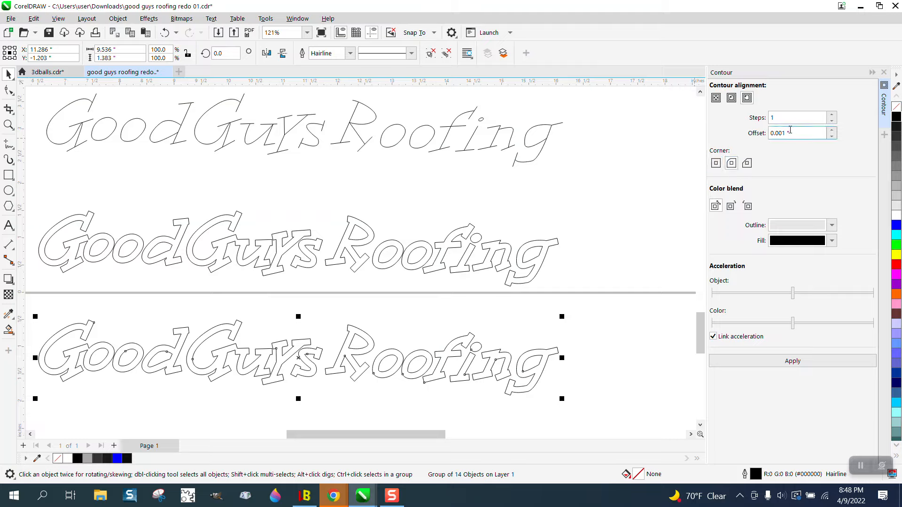
{"action": "left_click_drag", "start_coordinate": [790, 131], "coordinate": [748, 136]}
{"action": "type", "text": ".125"}
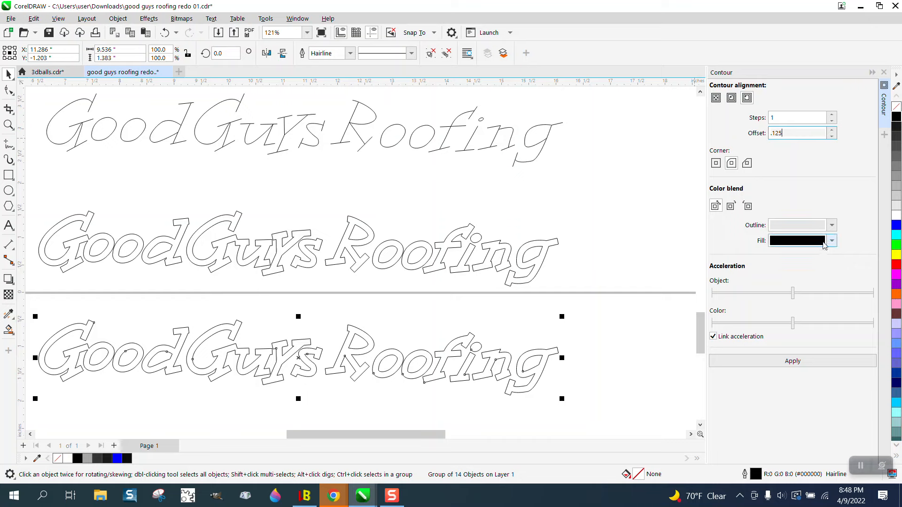
{"action": "left_click", "coordinate": [791, 365]}
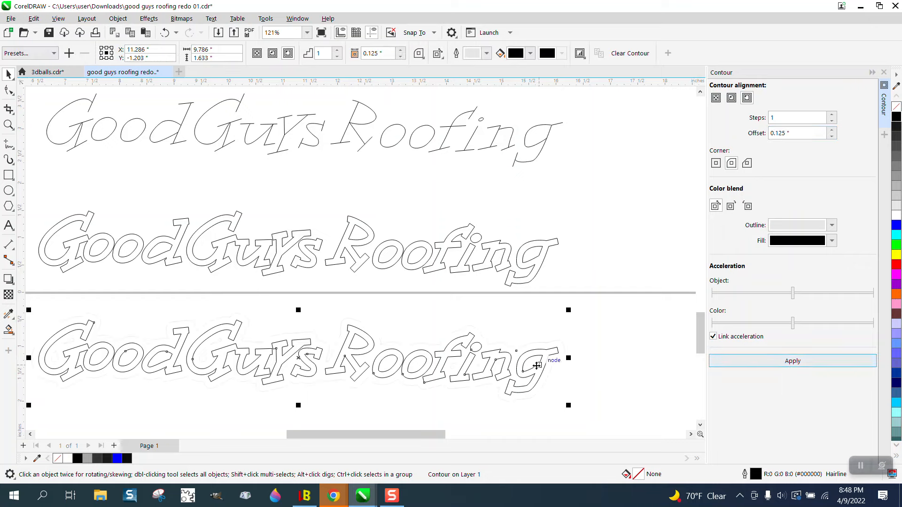
Smart Fill the area between the contour and the letters with light gray (#CCCCCC)
{"action": "left_click", "coordinate": [9, 329]}
{"action": "left_click", "coordinate": [127, 53]}
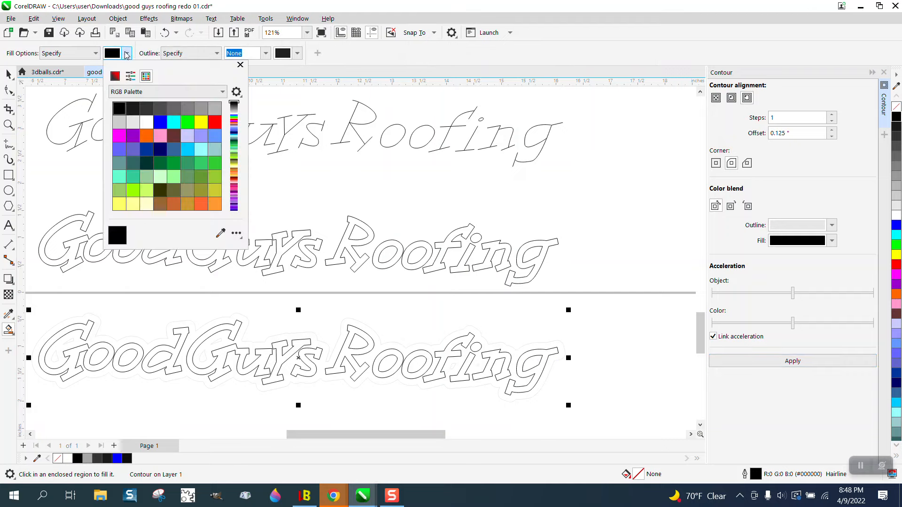
{"action": "left_click", "coordinate": [121, 123]}
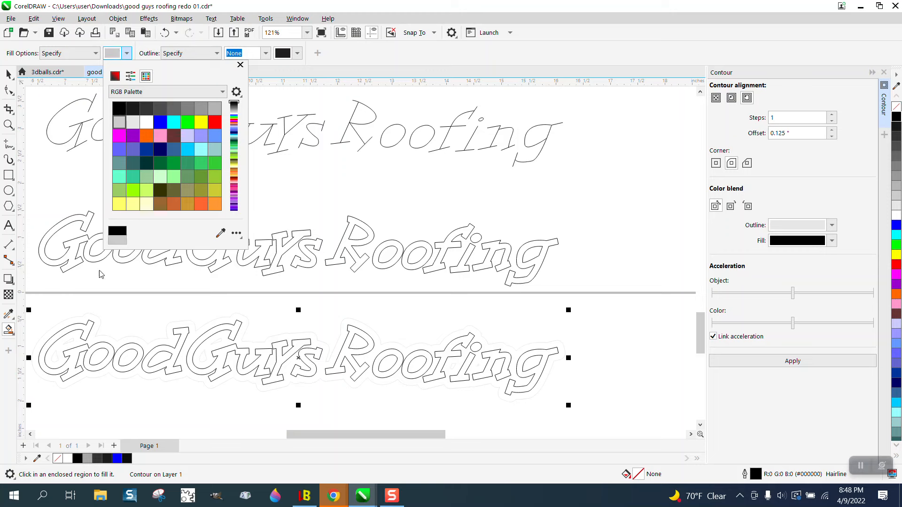
{"action": "left_click", "coordinate": [90, 318]}
{"action": "left_click", "coordinate": [95, 316]}
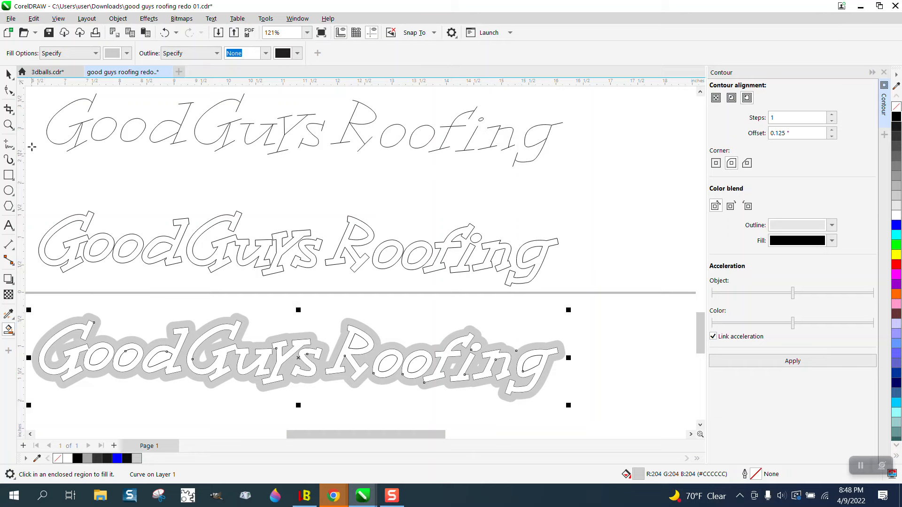
Try filling the grouped letter outlines with black, and undo the fill
{"action": "left_click", "coordinate": [8, 74]}
{"action": "left_click", "coordinate": [122, 196]}
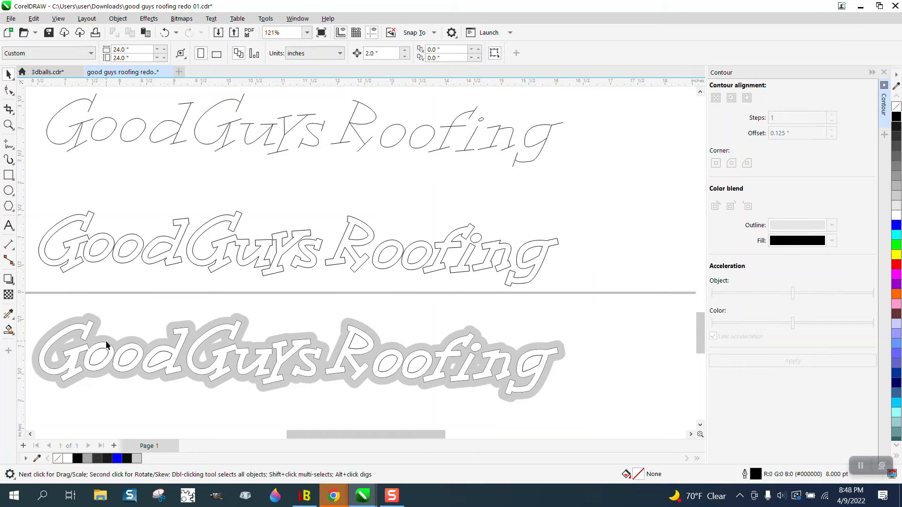
{"action": "left_click", "coordinate": [104, 352]}
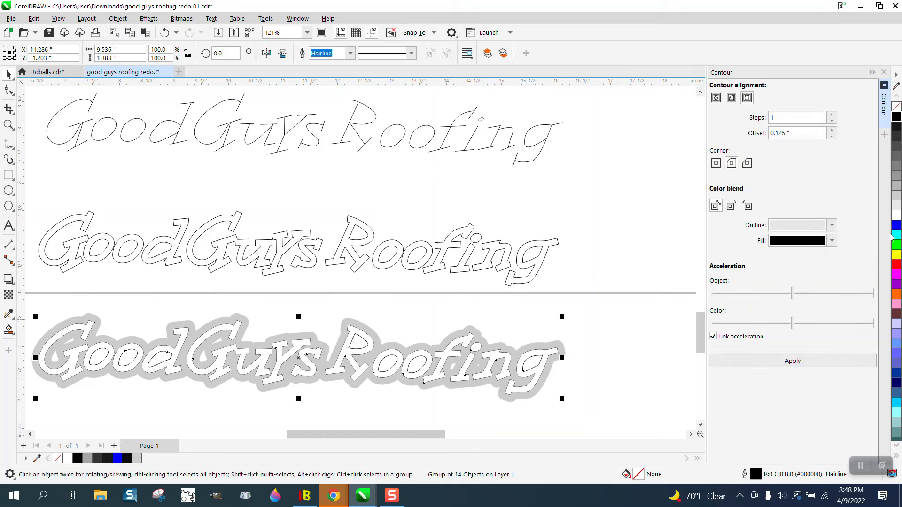
{"action": "left_click", "coordinate": [896, 118]}
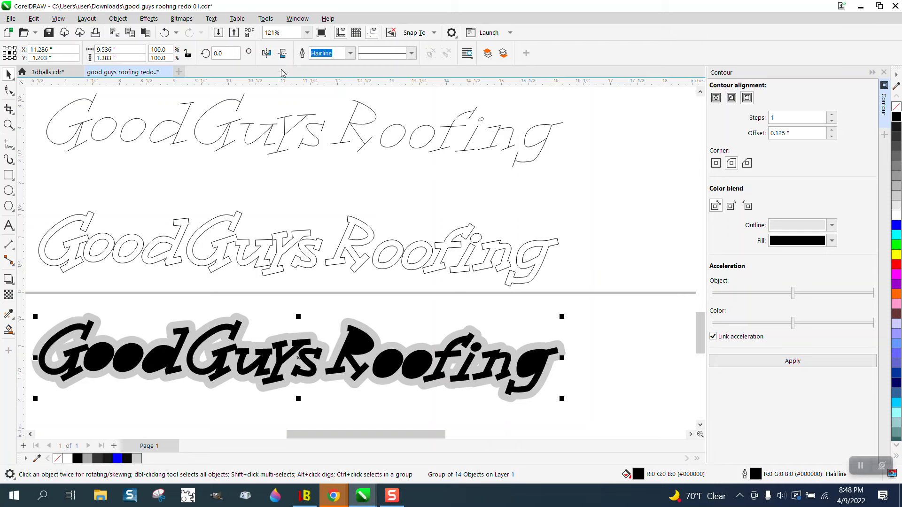
{"action": "left_click", "coordinate": [165, 33]}
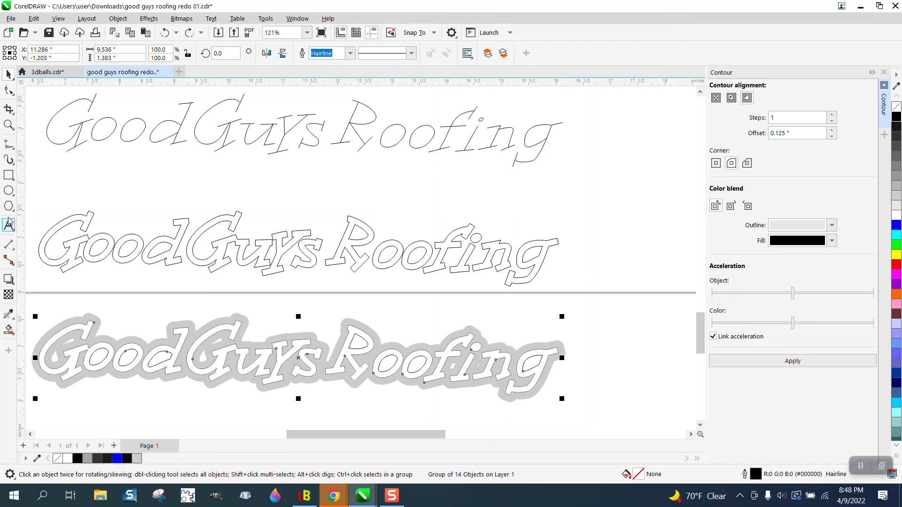
Set the Smart Fill color to black and fill the letters of Good inside the gray contour
{"action": "left_click", "coordinate": [9, 124]}
{"action": "left_click_drag", "start_coordinate": [33, 297], "coordinate": [638, 419]}
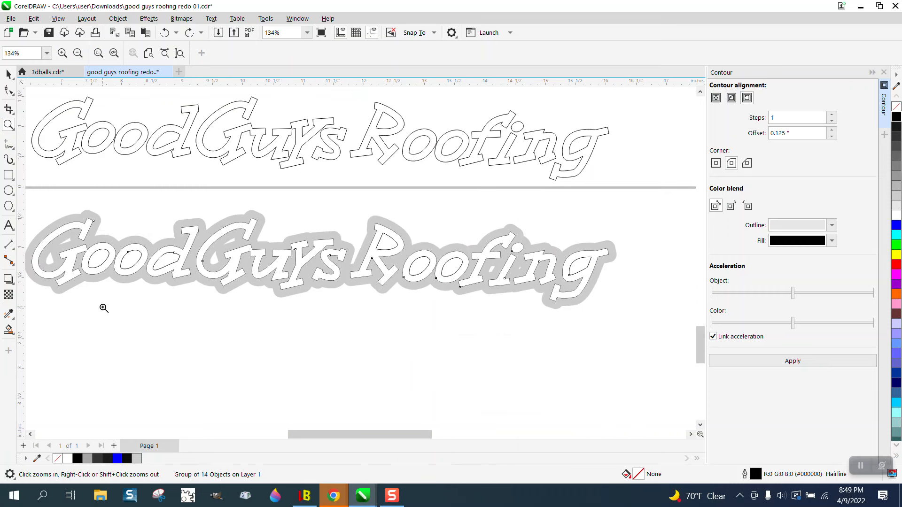
{"action": "left_click", "coordinate": [9, 330]}
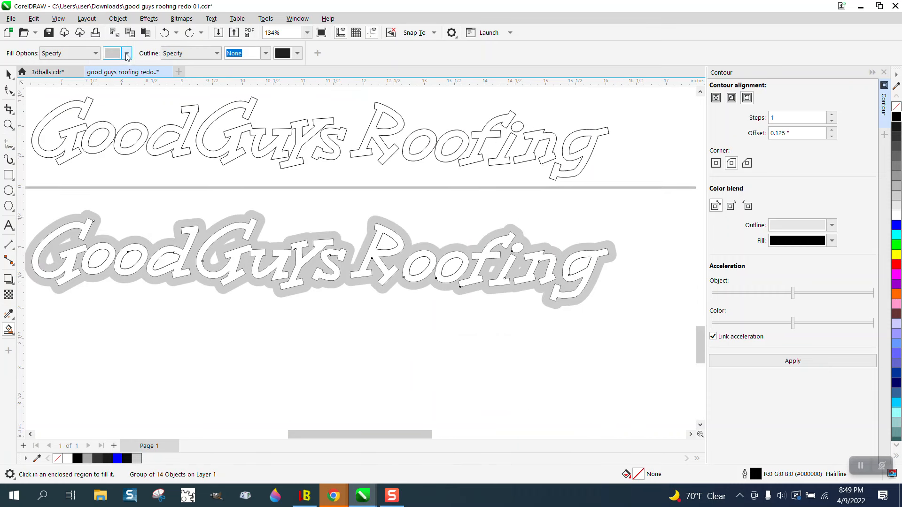
{"action": "left_click", "coordinate": [127, 54]}
{"action": "left_click", "coordinate": [119, 109]}
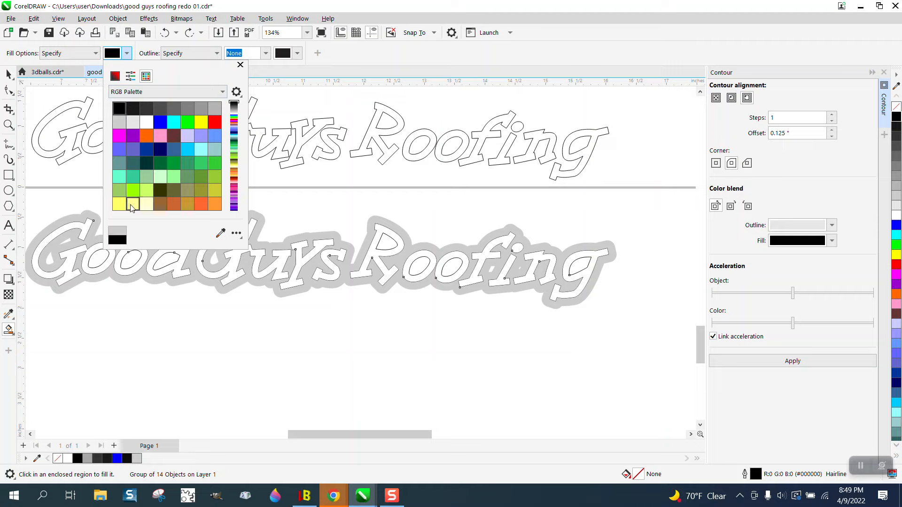
{"action": "left_click", "coordinate": [85, 233]}
{"action": "left_click", "coordinate": [95, 244]}
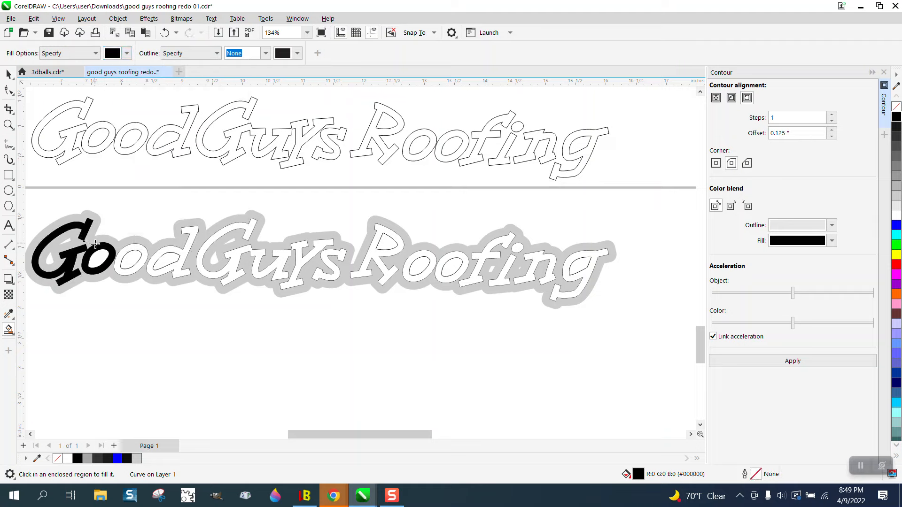
{"action": "left_click", "coordinate": [132, 250]}
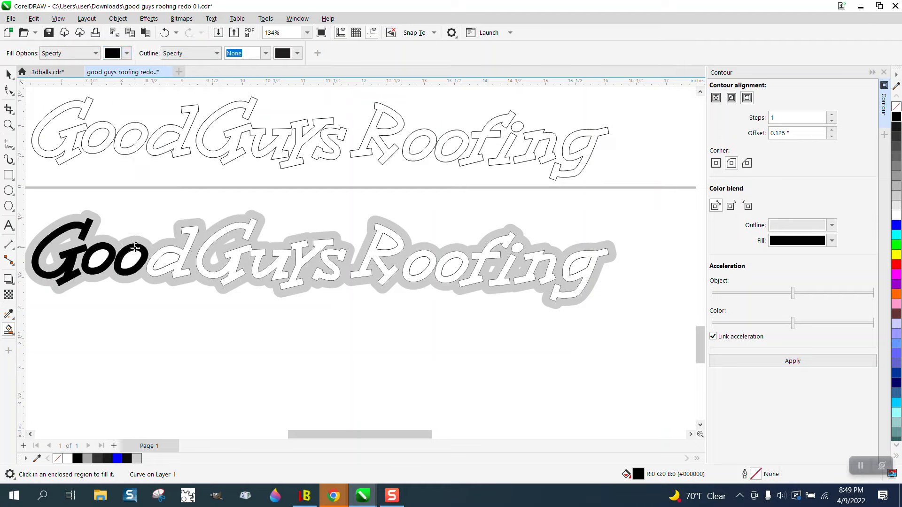
{"action": "left_click", "coordinate": [185, 250]}
Smart Fill the letters of Guys inside the gray contour with black
{"action": "left_click", "coordinate": [220, 235]}
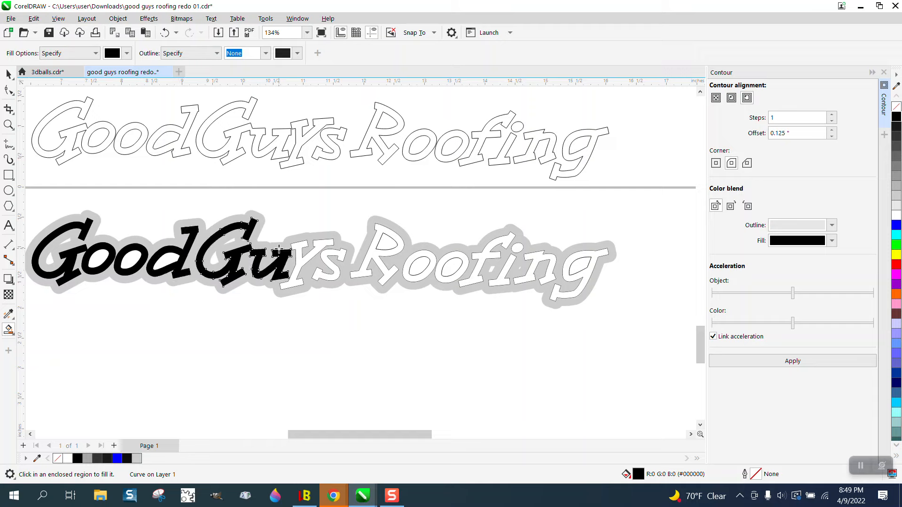
{"action": "left_click", "coordinate": [299, 246]}
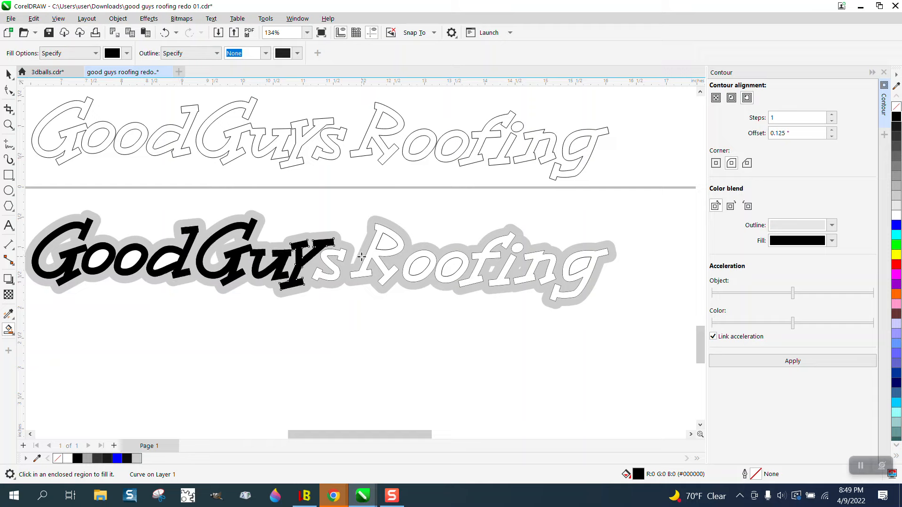
{"action": "left_click", "coordinate": [342, 254]}
Smart Fill the letters of Roofing, including the dot of the i, with black inside the gray contour
{"action": "left_click", "coordinate": [375, 241]}
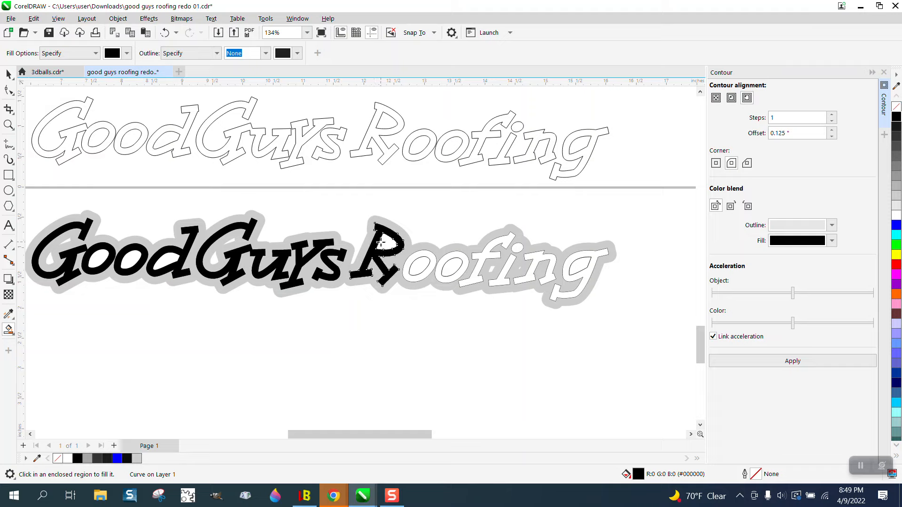
{"action": "left_click", "coordinate": [431, 258]}
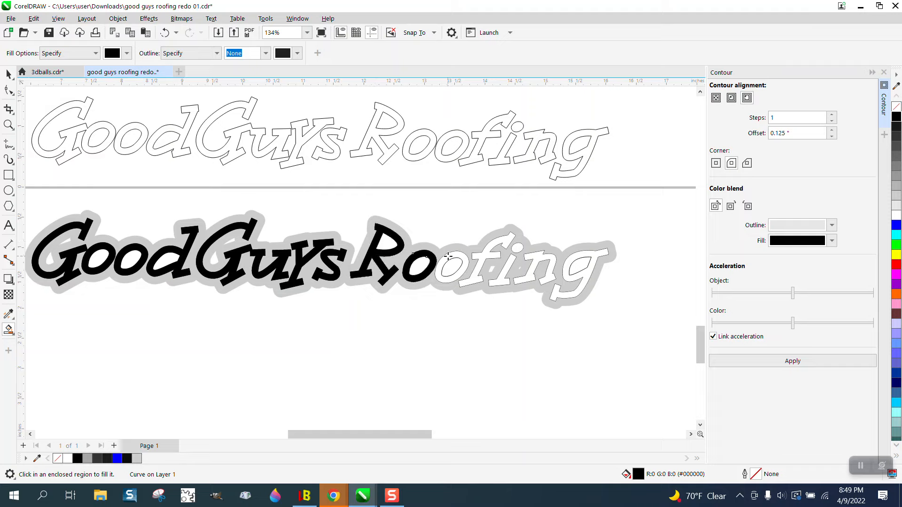
{"action": "left_click", "coordinate": [448, 256]}
{"action": "left_click", "coordinate": [482, 254]}
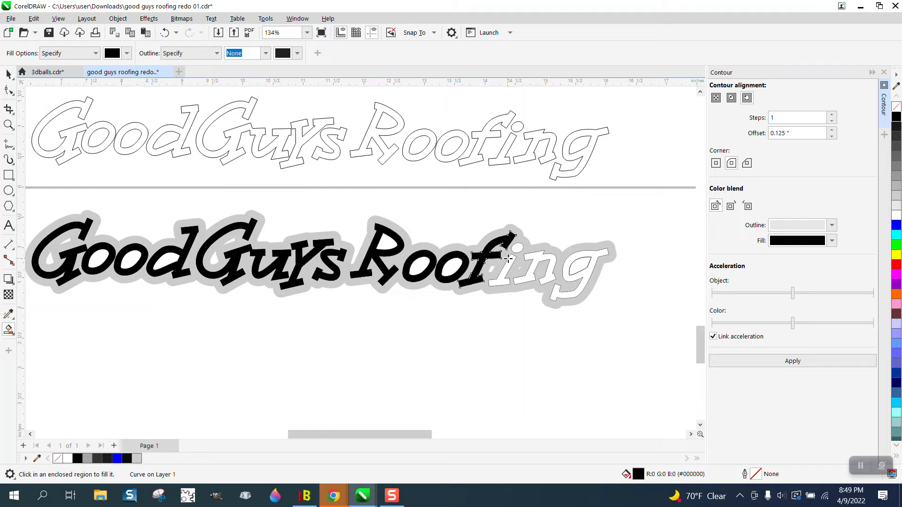
{"action": "left_click", "coordinate": [512, 261]}
{"action": "left_click", "coordinate": [516, 250]}
{"action": "left_click", "coordinate": [534, 259]}
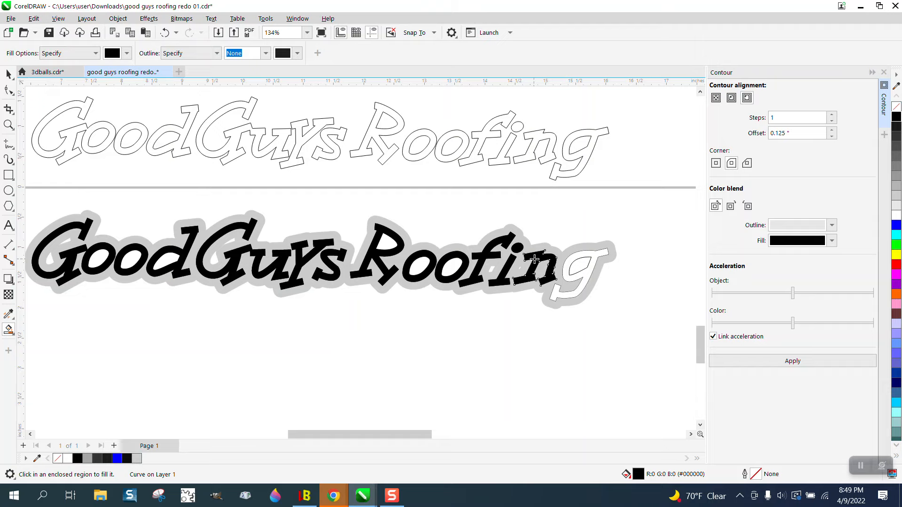
{"action": "left_click", "coordinate": [566, 266]}
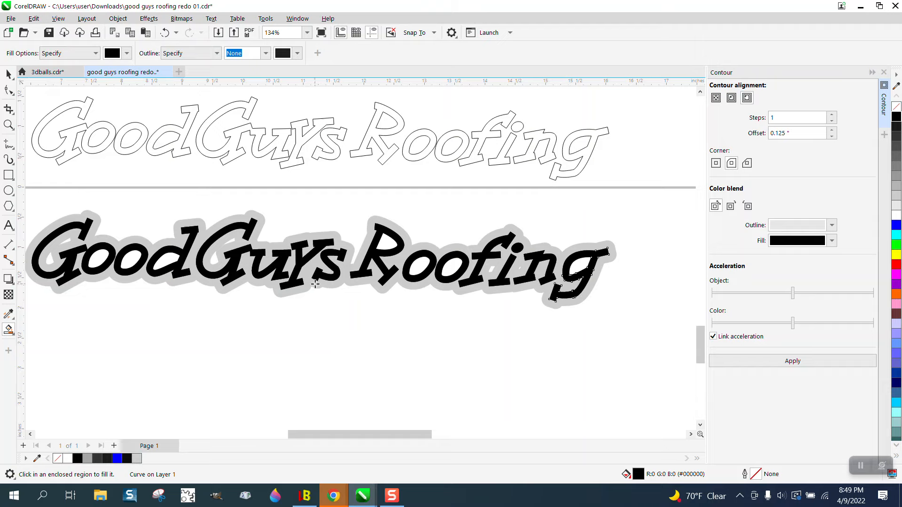
Draw a rectangle about 10.25 by 2.46 inches around the gray-backed black lettering and fill it with yellow
{"action": "left_click", "coordinate": [9, 74]}
{"action": "scroll", "coordinate": [374, 248], "scroll_direction": "down", "scroll_amount": 1}
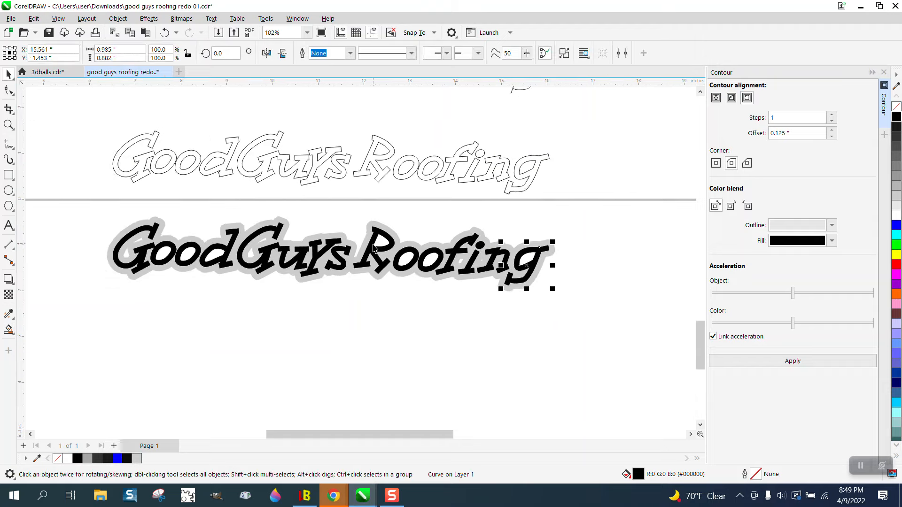
{"action": "left_click", "coordinate": [8, 175]}
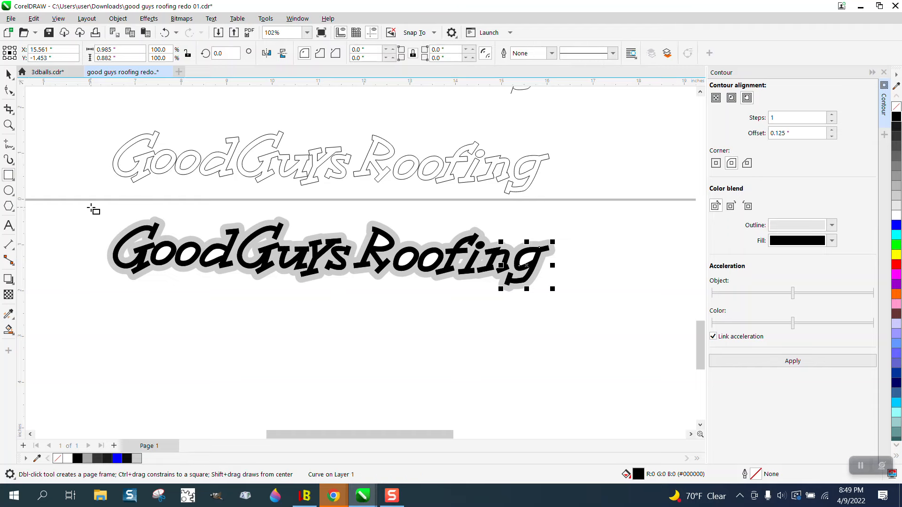
{"action": "left_click_drag", "start_coordinate": [91, 207], "coordinate": [561, 322]}
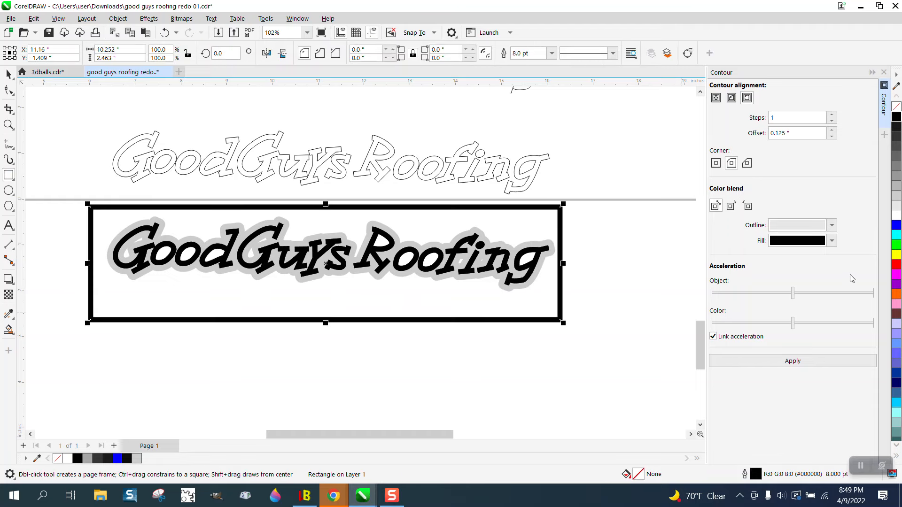
{"action": "left_click", "coordinate": [897, 254]}
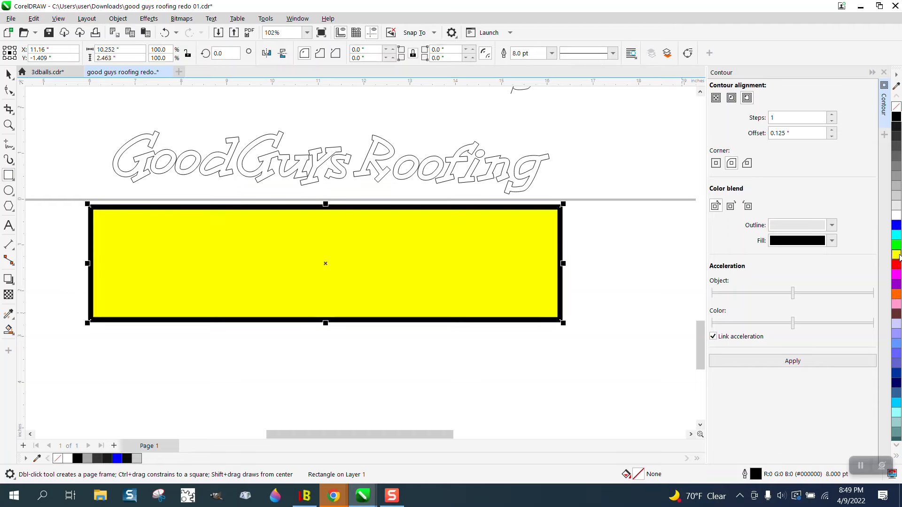
Send the yellow rectangle to the back of the page to check the open letter counters, and delete the rectangle
{"action": "left_click", "coordinate": [120, 19]}
{"action": "mouse_move", "coordinate": [137, 193]}
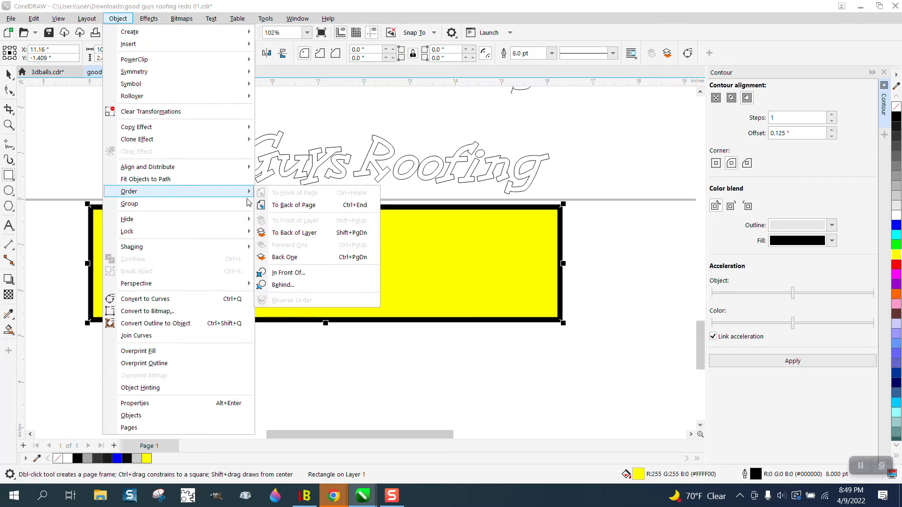
{"action": "left_click", "coordinate": [290, 207]}
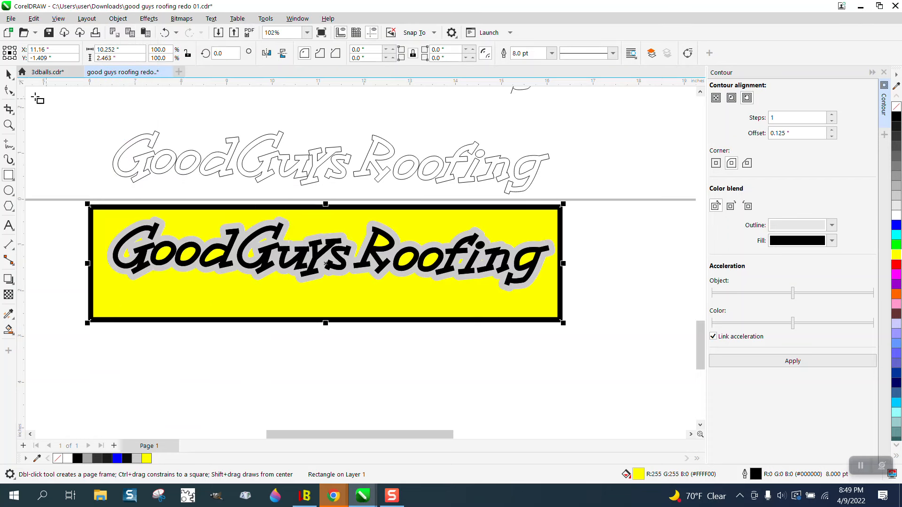
{"action": "left_click", "coordinate": [9, 75]}
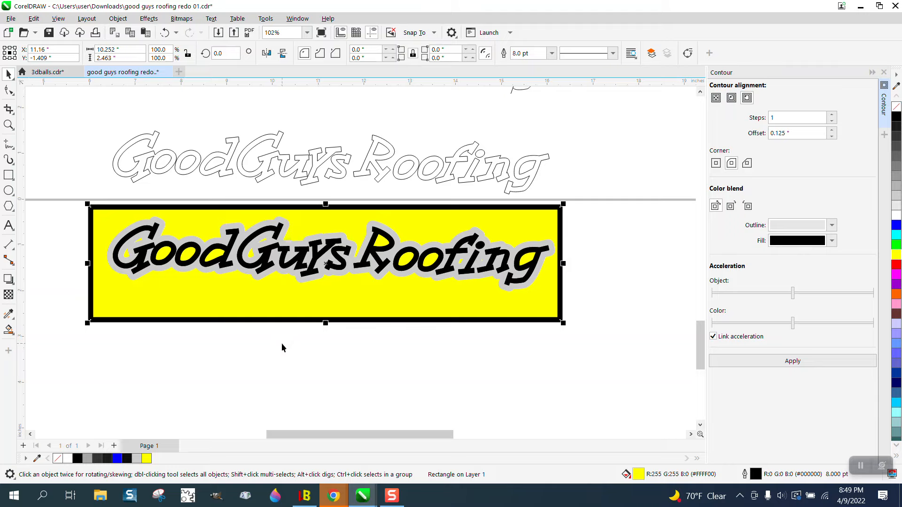
{"action": "key", "text": "Delete"}
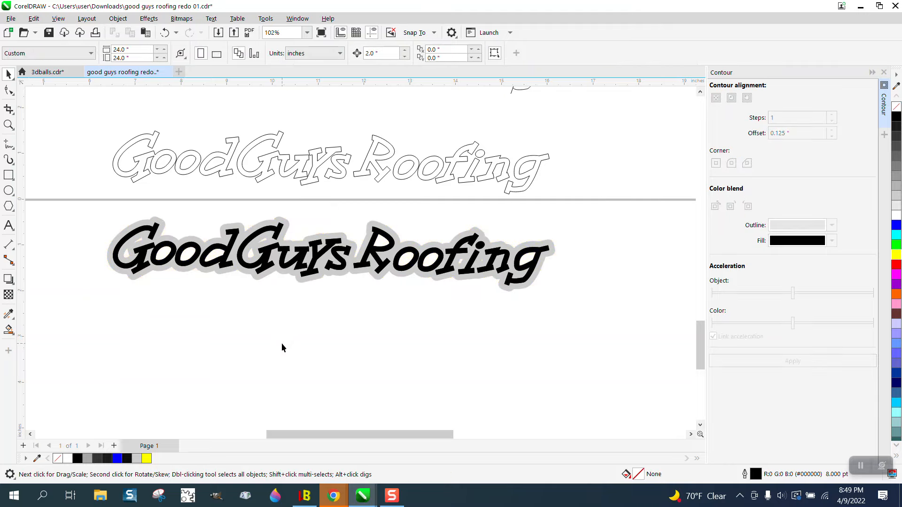
Break apart the gray contour shape and move it 2 inches straight down, below the black lettering
{"action": "left_click", "coordinate": [338, 274]}
{"action": "key", "text": "ctrl+k"}
{"action": "key", "text": "Down"}
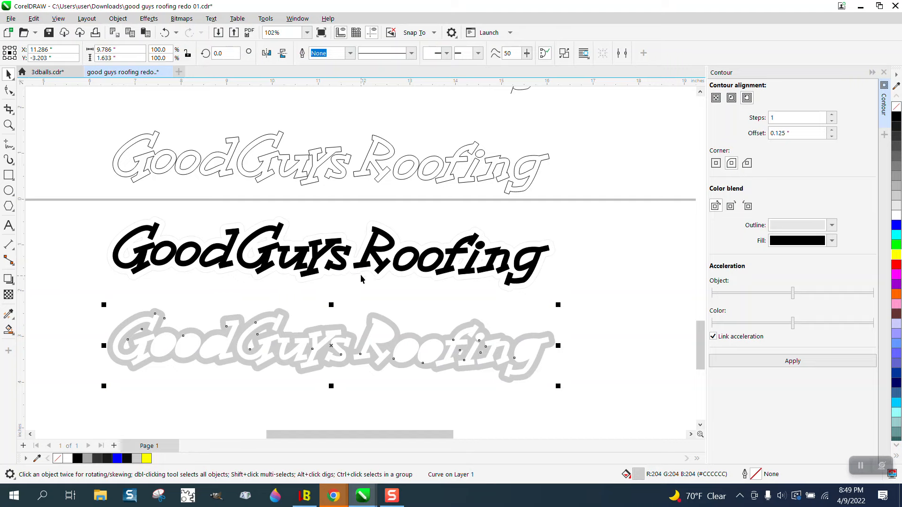
Break the original contour apart from the black lettering and delete its leftover outline
{"action": "left_click", "coordinate": [361, 275]}
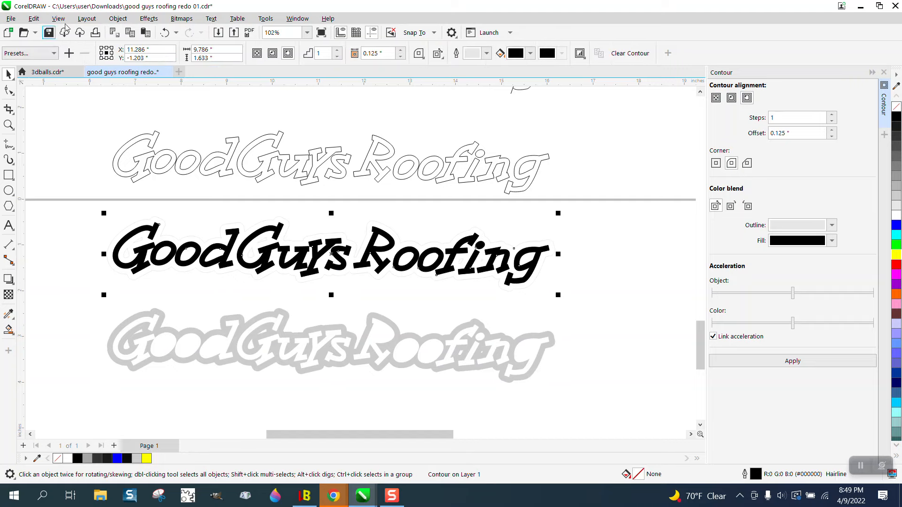
{"action": "left_click", "coordinate": [118, 19]}
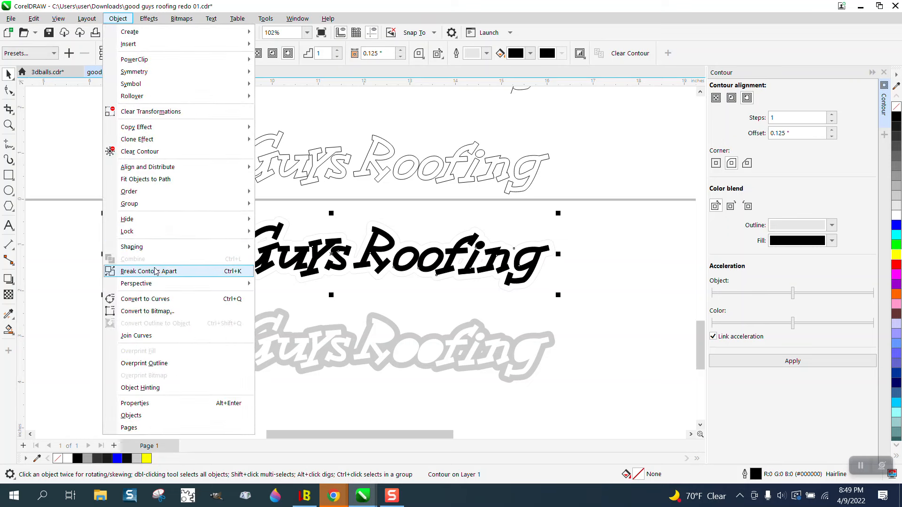
{"action": "left_click", "coordinate": [155, 268]}
{"action": "left_click", "coordinate": [257, 219]}
{"action": "left_click", "coordinate": [260, 224]}
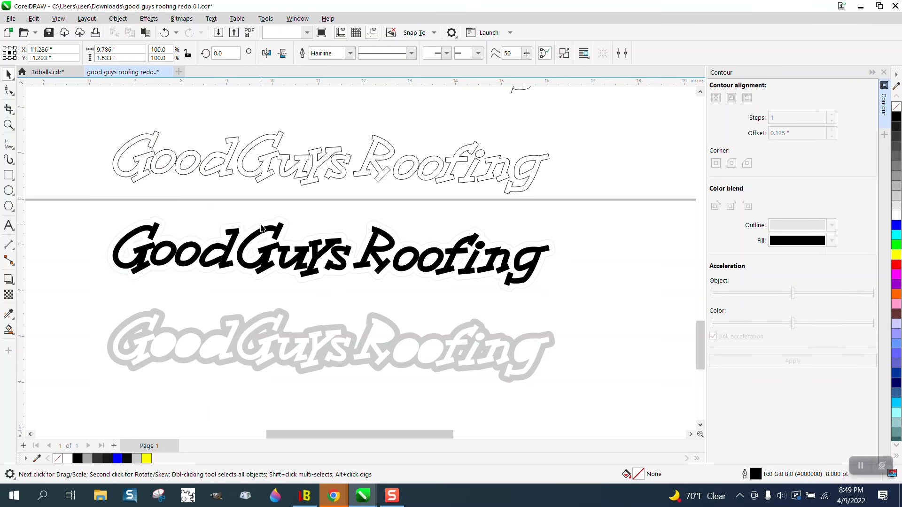
{"action": "left_click", "coordinate": [306, 218]}
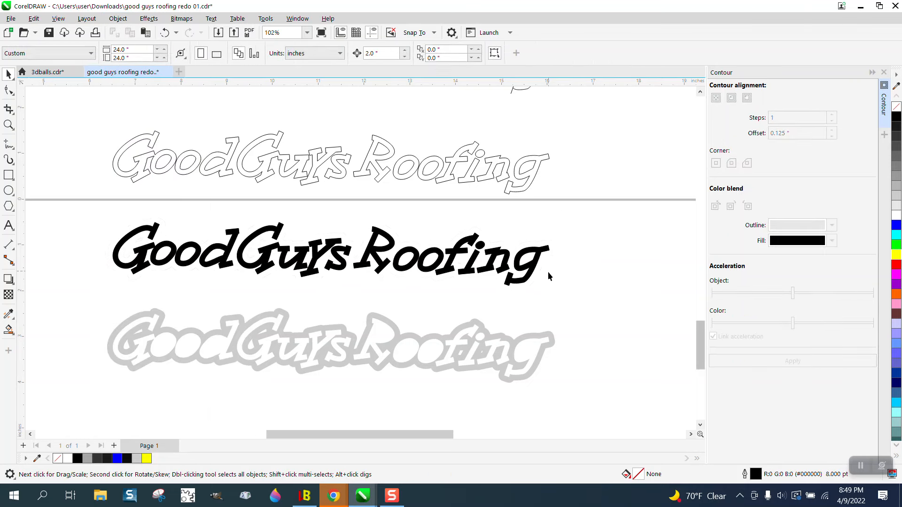
Select all the black Good Guys Roofing letters and group them
{"action": "left_click", "coordinate": [536, 270]}
{"action": "left_click_drag", "start_coordinate": [89, 206], "coordinate": [477, 302]}
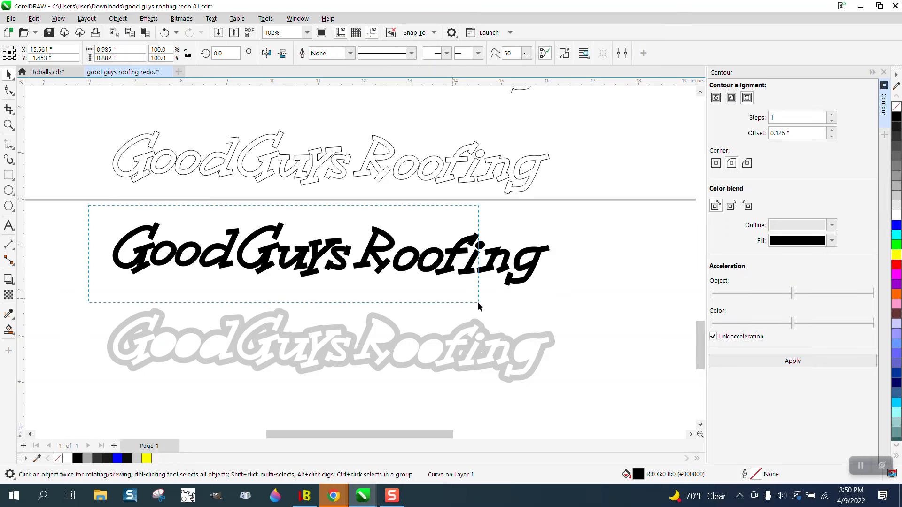
{"action": "left_click_drag", "start_coordinate": [560, 311], "coordinate": [561, 312]}
{"action": "left_click", "coordinate": [118, 19]}
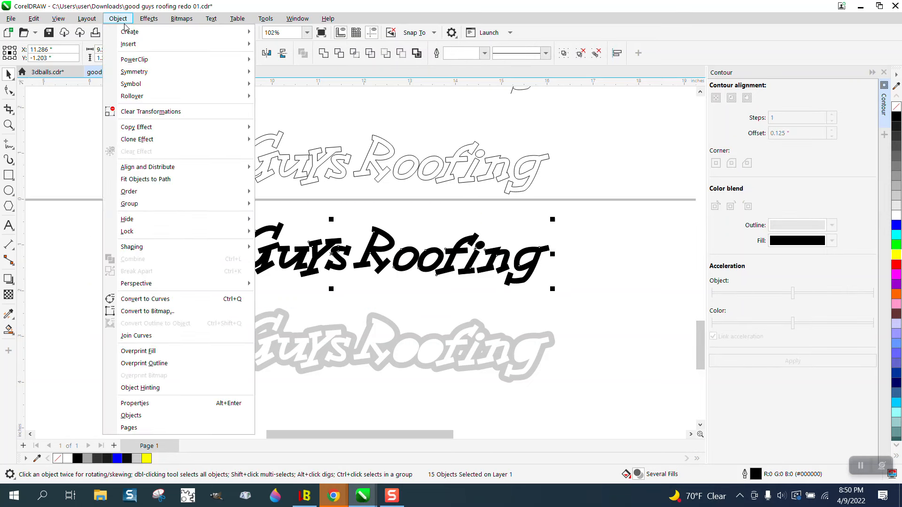
{"action": "mouse_move", "coordinate": [170, 204]}
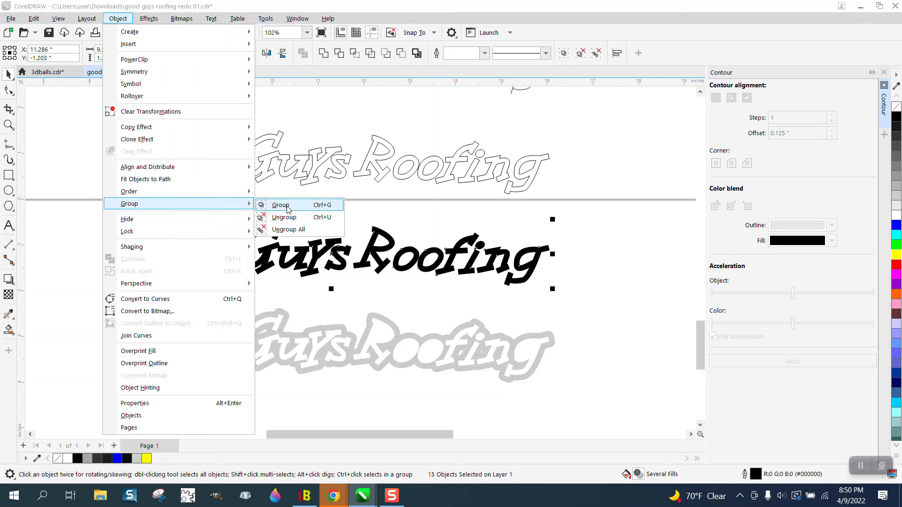
{"action": "left_click", "coordinate": [278, 203]}
Try a 0.09-inch contour offset on the grouped black lettering and set the contour outline's color model to RGB
{"action": "double_click", "coordinate": [769, 133]}
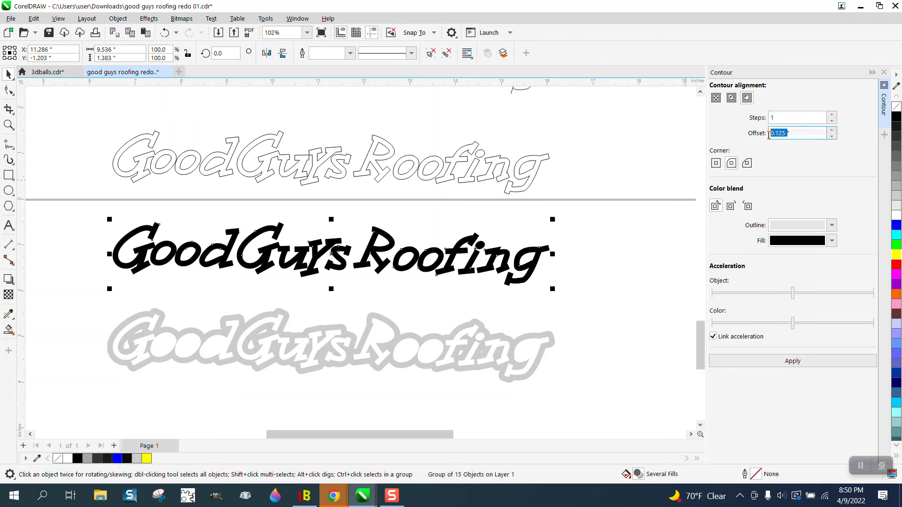
{"action": "type", "text": ".09"}
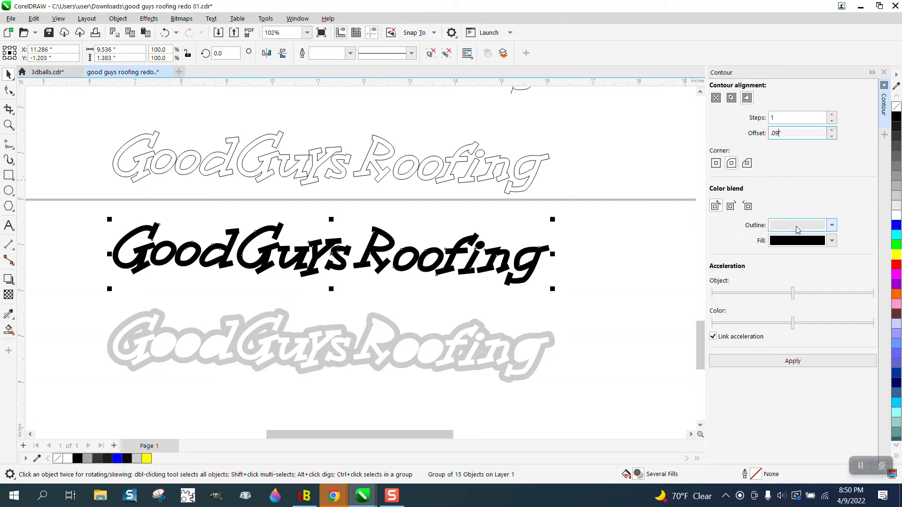
{"action": "left_click", "coordinate": [832, 226]}
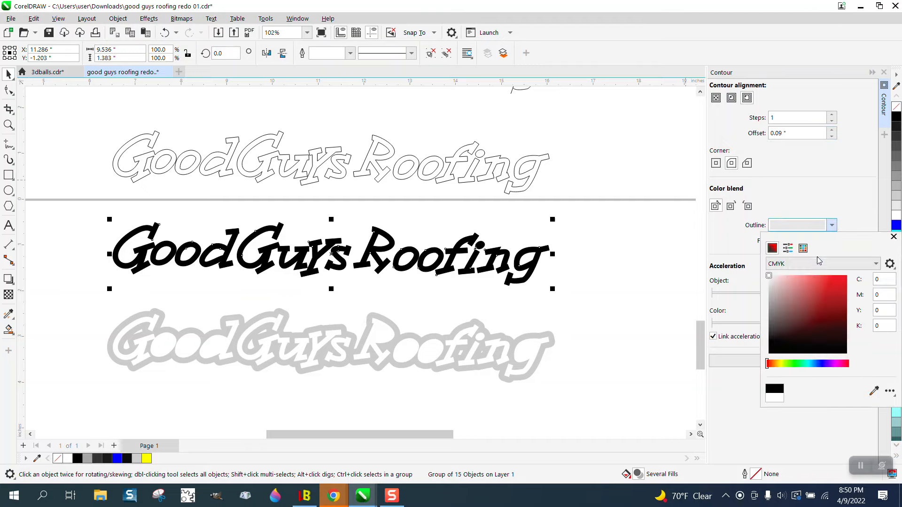
{"action": "left_click", "coordinate": [827, 262]}
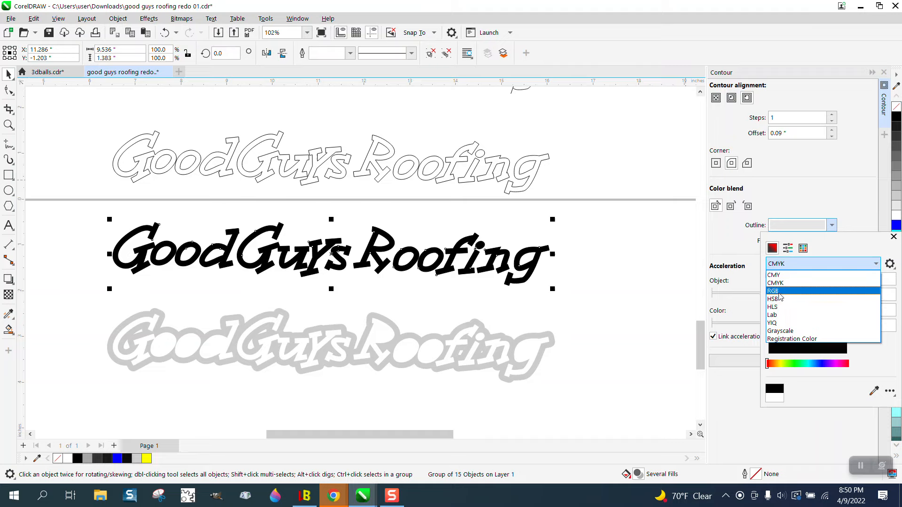
{"action": "left_click", "coordinate": [823, 290]}
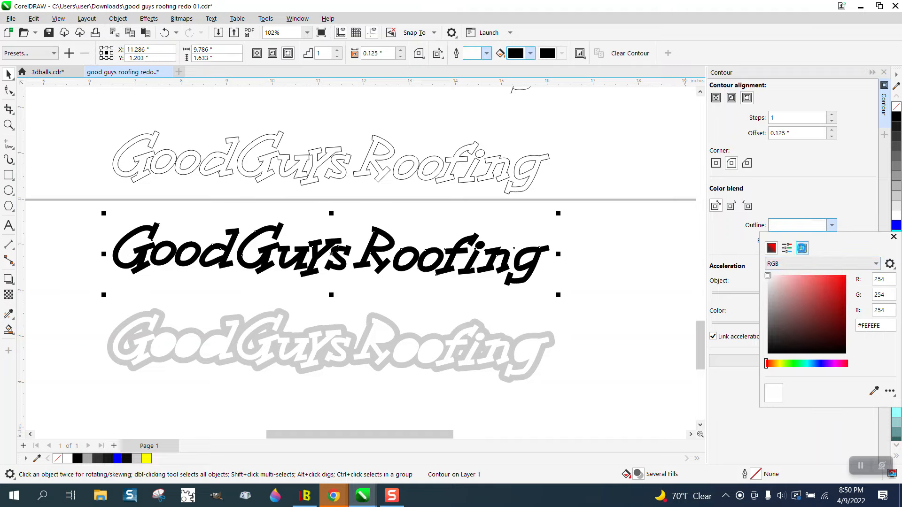
Color the contour outline around the black lettering red using the RGB Palette
{"action": "left_click", "coordinate": [801, 248]}
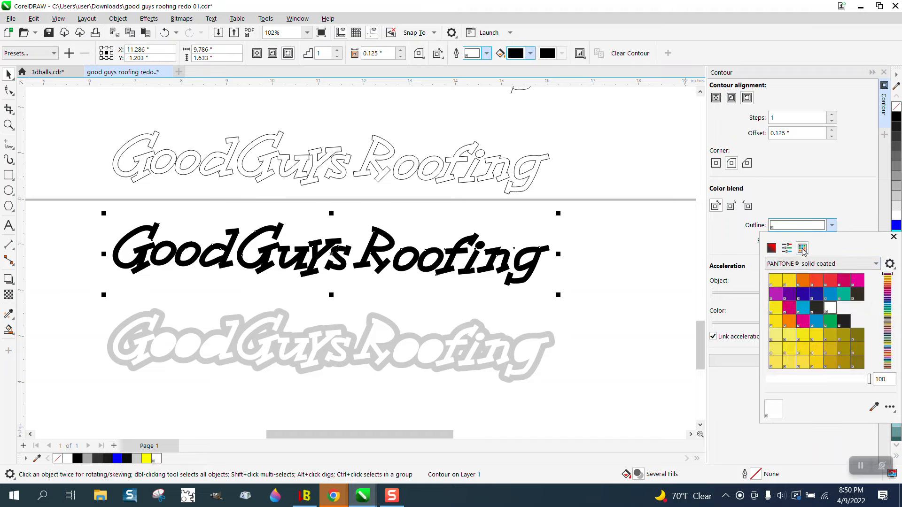
{"action": "left_click", "coordinate": [875, 265]}
{"action": "scroll", "coordinate": [889, 394], "scroll_direction": "down", "scroll_amount": 3}
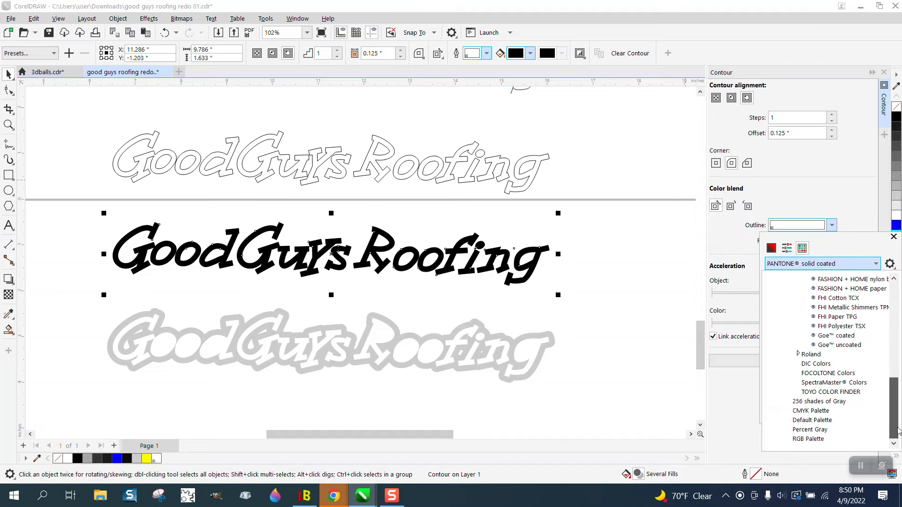
{"action": "left_click", "coordinate": [818, 439]}
{"action": "left_click", "coordinate": [868, 294]}
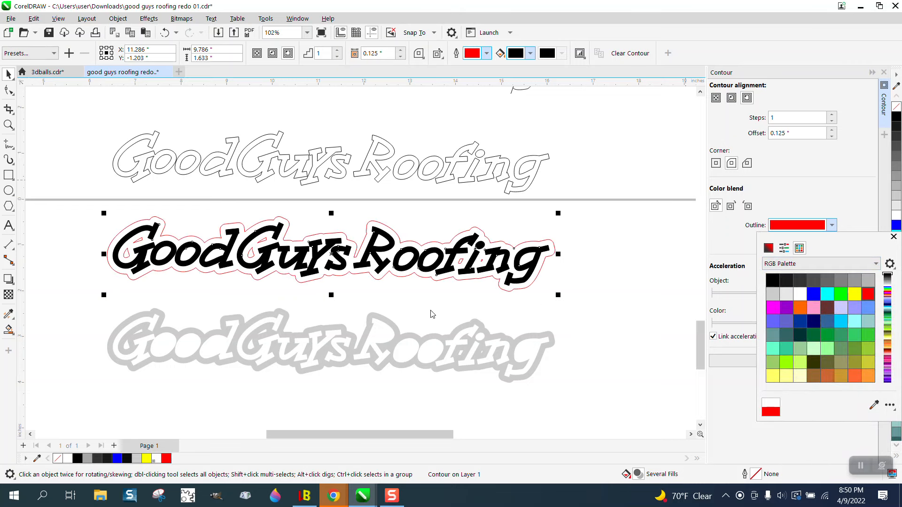
Move the separate gray contour shape another 2 inches straight down
{"action": "left_click", "coordinate": [7, 75]}
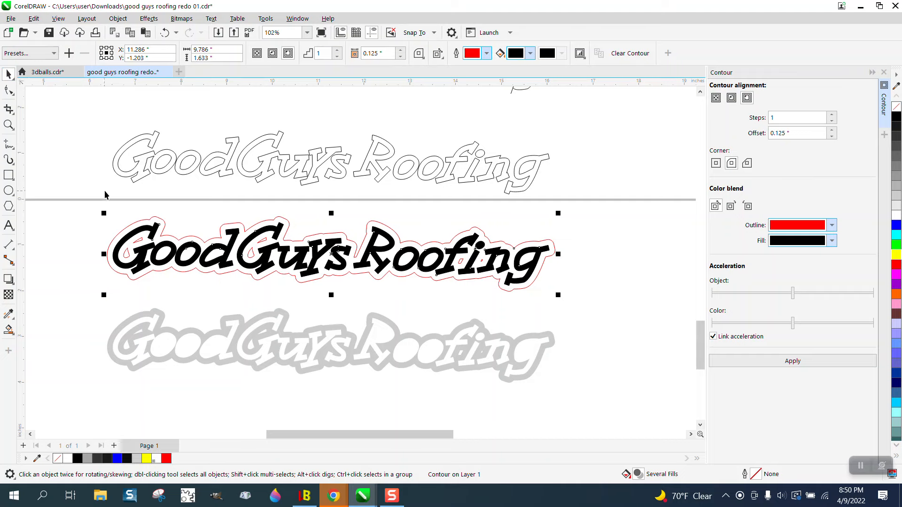
{"action": "left_click_drag", "start_coordinate": [77, 301], "coordinate": [561, 394]}
{"action": "key", "text": "shift+Down"}
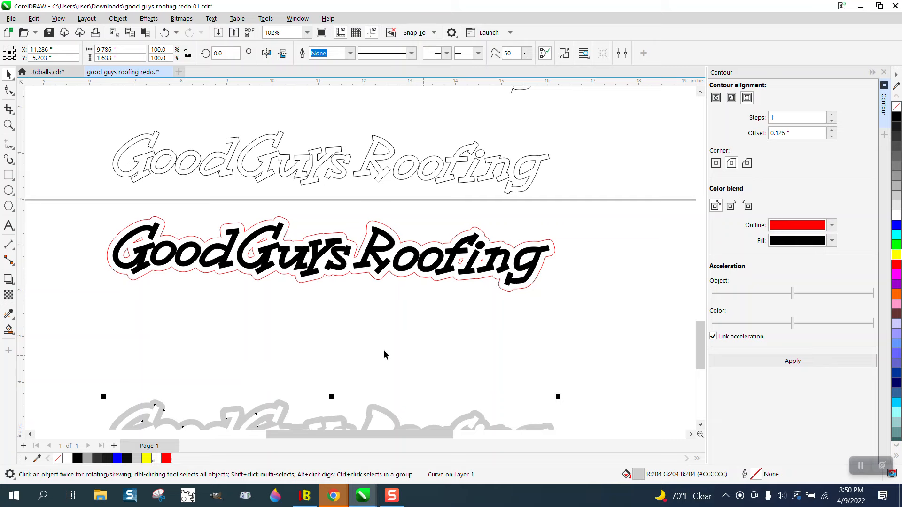
Break the red contour apart from the black lettering and move it 2 inches straight down
{"action": "left_click", "coordinate": [266, 276]}
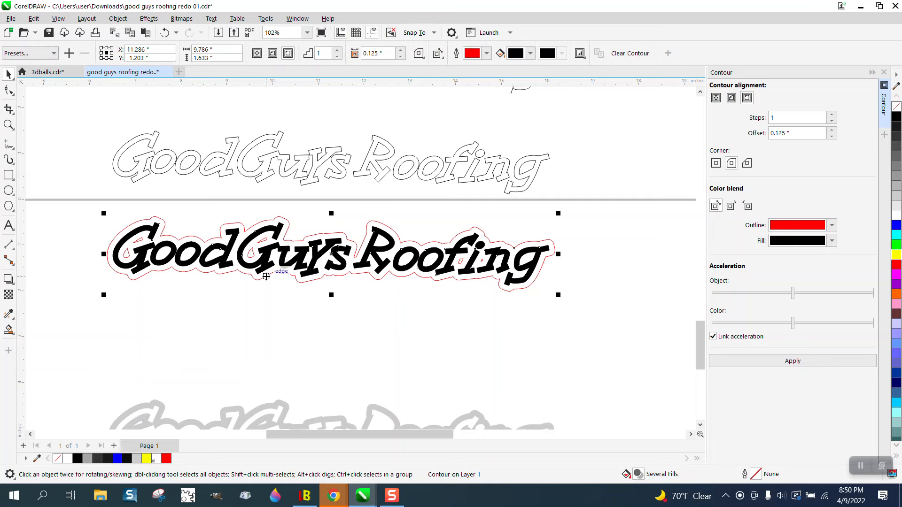
{"action": "key", "text": "shift+Down"}
{"action": "key", "text": "shift+Up"}
{"action": "left_click", "coordinate": [118, 19]}
{"action": "left_click", "coordinate": [173, 271]}
{"action": "left_click", "coordinate": [230, 226]}
{"action": "left_click", "coordinate": [230, 226]}
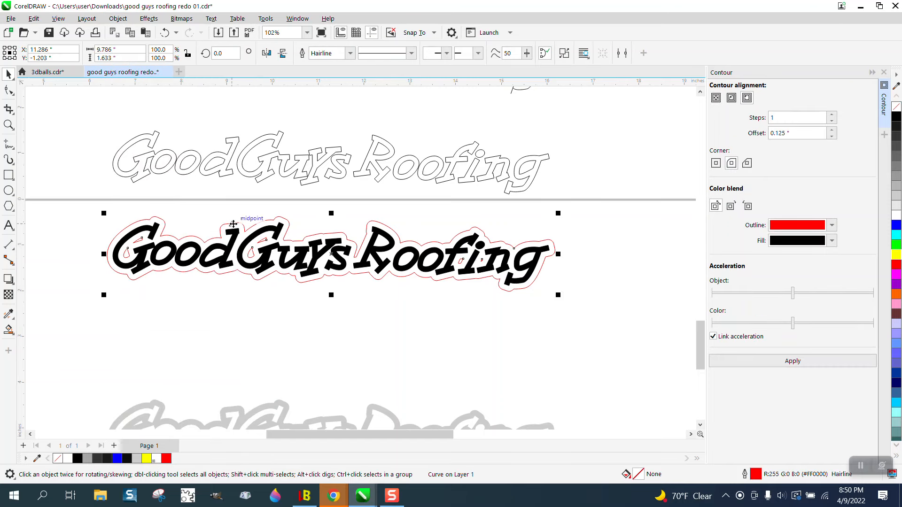
{"action": "key", "text": "shift+Down"}
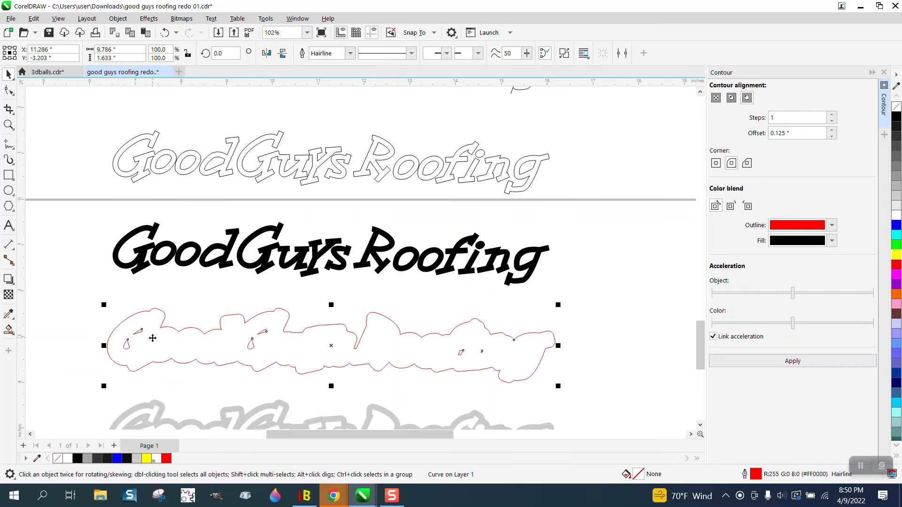
Break the red contour curve apart and delete the small inner pieces inside both Gs and within Roofing
{"action": "left_click", "coordinate": [118, 18]}
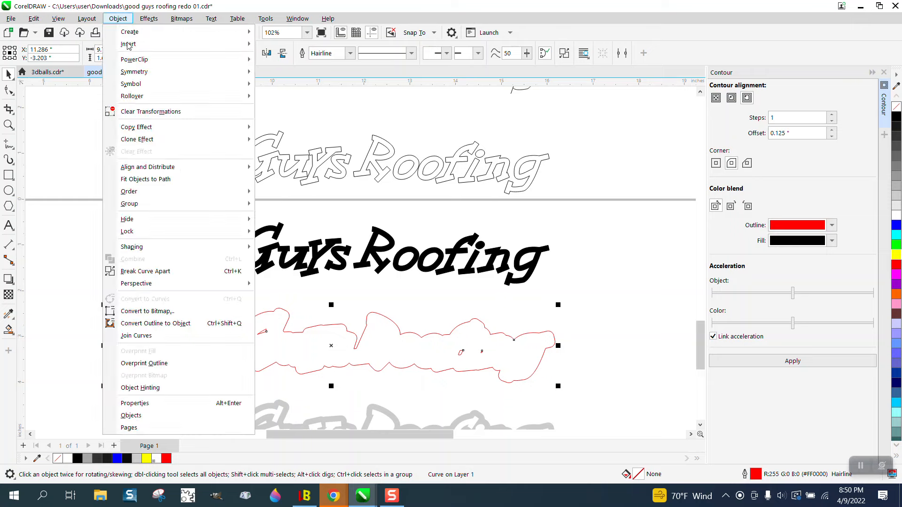
{"action": "left_click", "coordinate": [149, 278]}
{"action": "left_click", "coordinate": [116, 324]}
{"action": "left_click_drag", "start_coordinate": [104, 324], "coordinate": [153, 357]}
{"action": "key", "text": "Delete"}
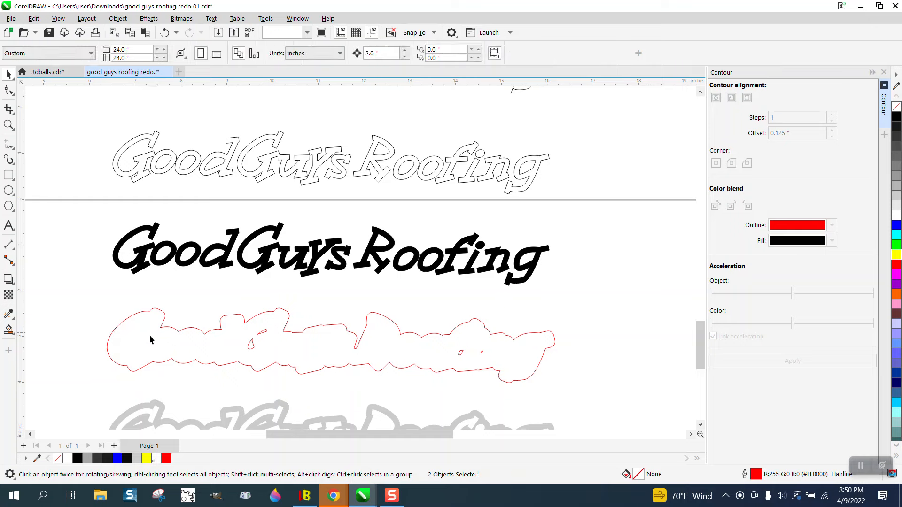
{"action": "left_click_drag", "start_coordinate": [233, 299], "coordinate": [280, 364]}
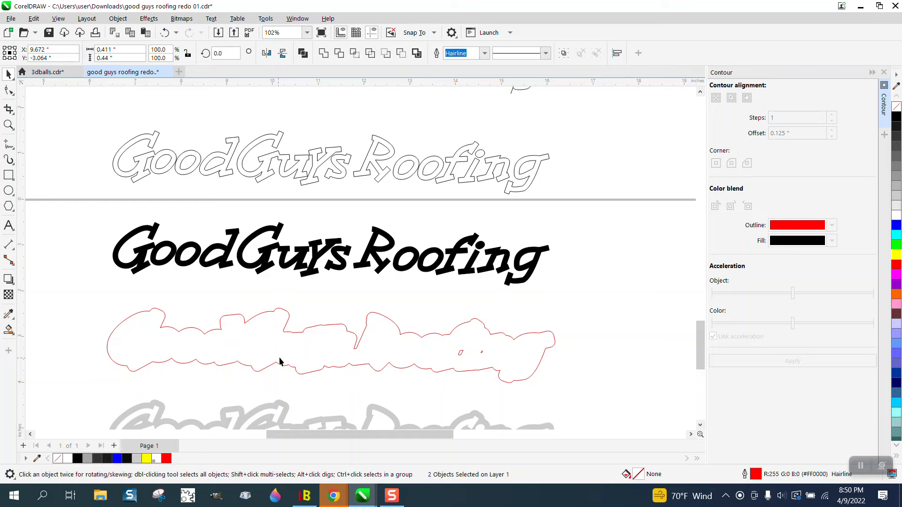
{"action": "key", "text": "Delete"}
{"action": "left_click_drag", "start_coordinate": [439, 311], "coordinate": [503, 379]}
{"action": "key", "text": "Delete"}
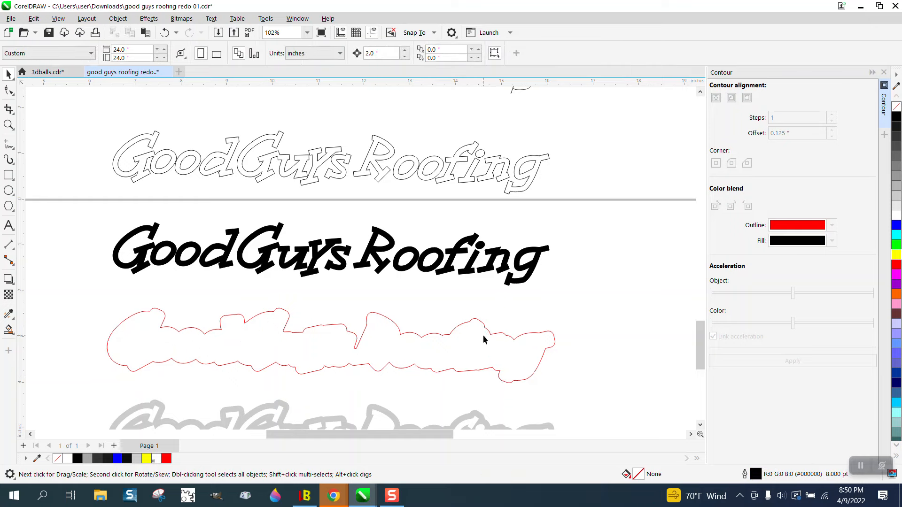
Fill the remaining red-outlined contour shape with light gray (#E6E6E6)
{"action": "left_click", "coordinate": [488, 334]}
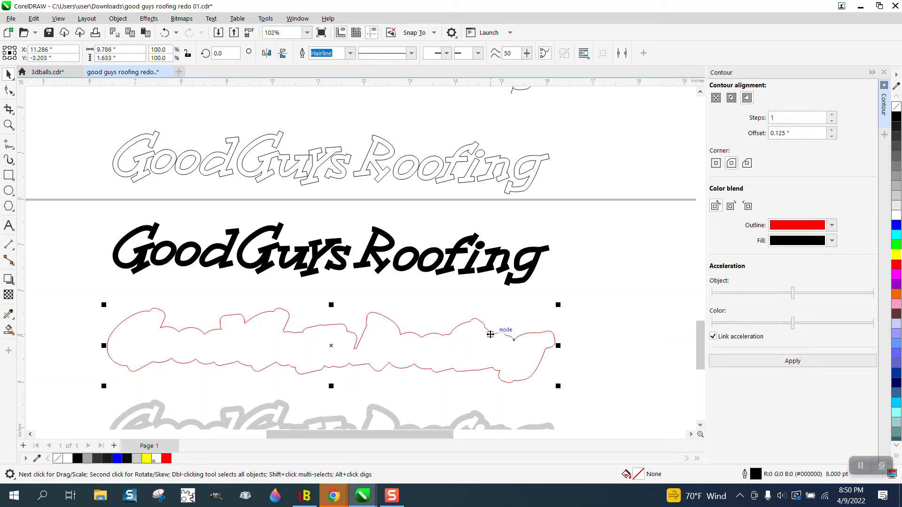
{"action": "left_click", "coordinate": [896, 207]}
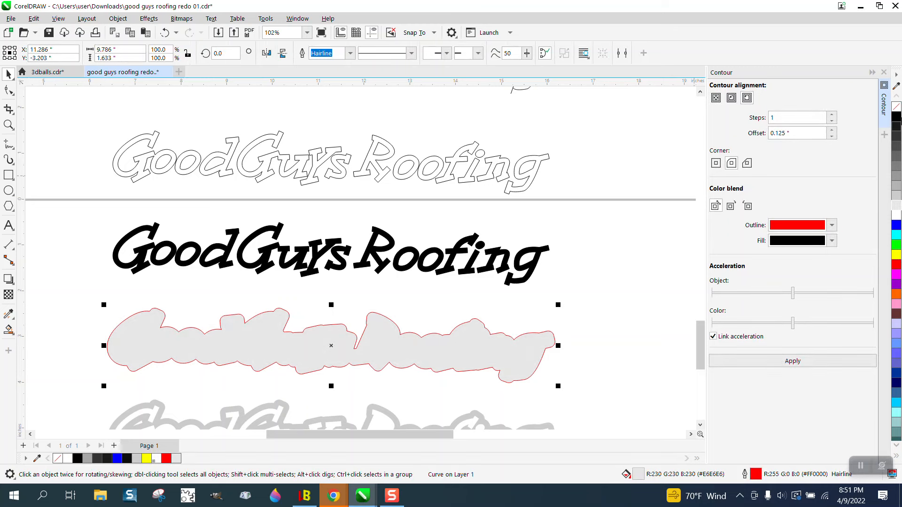
Remove the outline from the light gray contour shape and move it 2 inches straight up behind the black lettering
{"action": "right_click", "coordinate": [895, 109]}
{"action": "key", "text": "Up"}
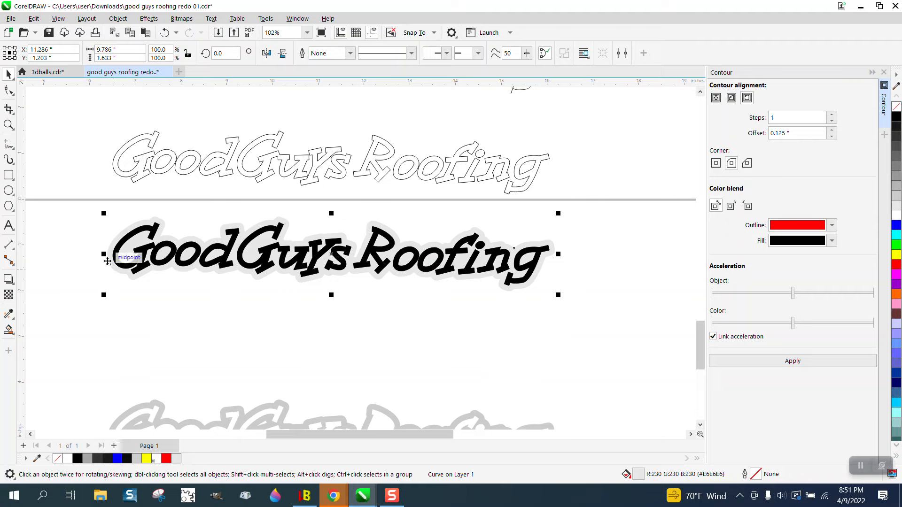
{"action": "left_click", "coordinate": [8, 175]}
{"action": "mouse_move", "coordinate": [80, 203]}
{"action": "left_mouse_down"}
{"action": "mouse_move", "coordinate": [133, 251]}
{"action": "mouse_move", "coordinate": [554, 316]}
{"action": "left_mouse_up"}
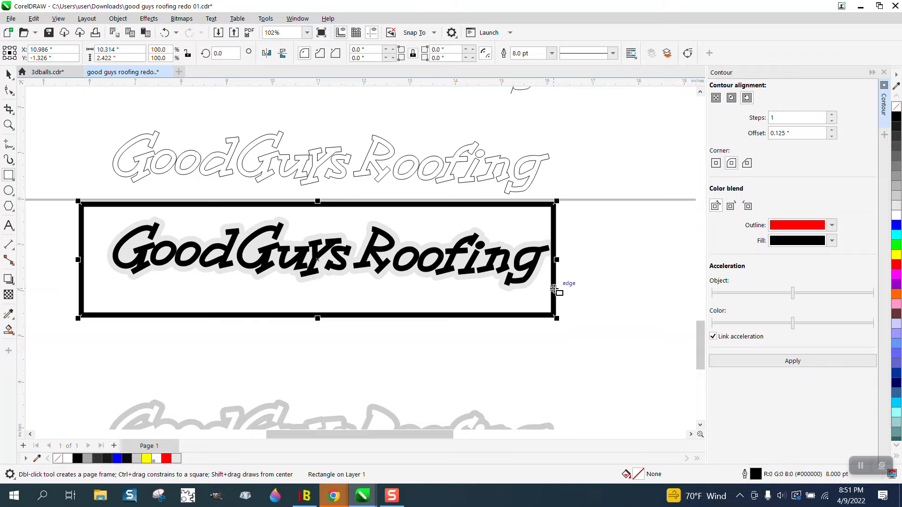
{"action": "key", "text": "Delete"}
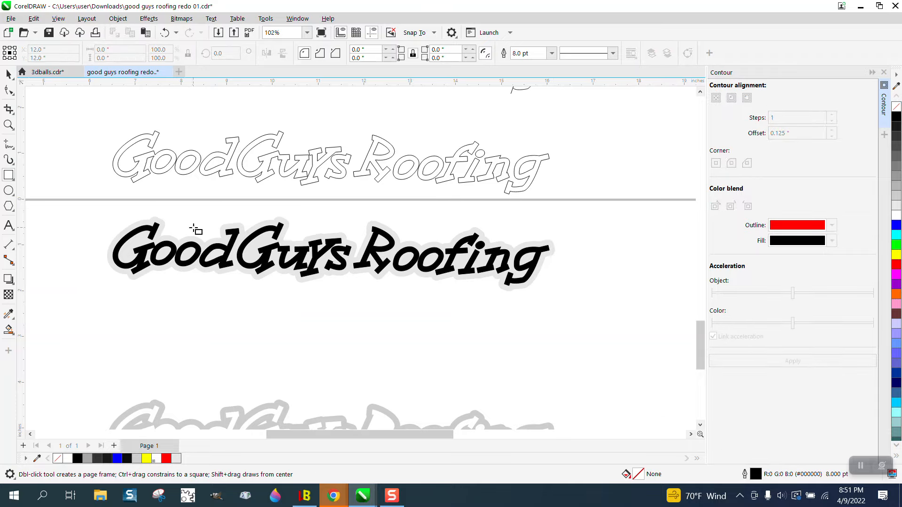
Set the document's default outline for graphic objects to hairline width in red (#FF0000)
{"action": "left_click", "coordinate": [9, 74]}
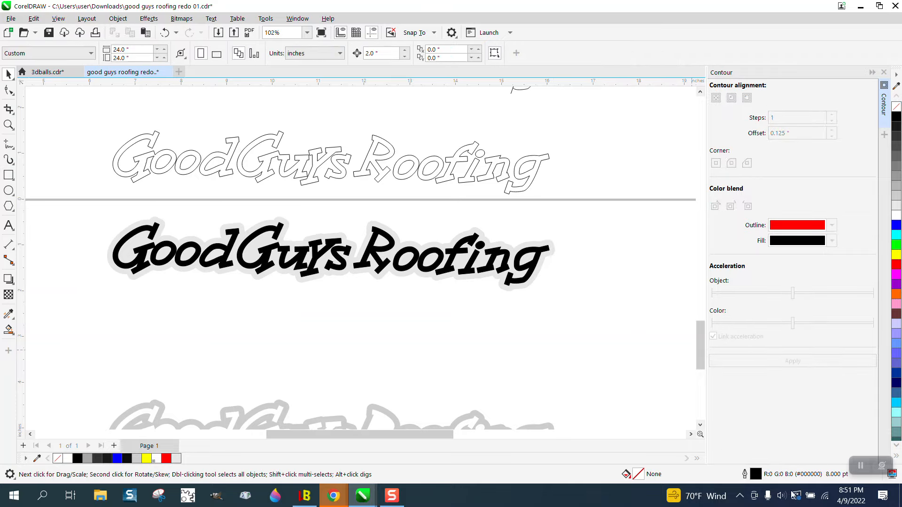
{"action": "double_click", "coordinate": [755, 475]}
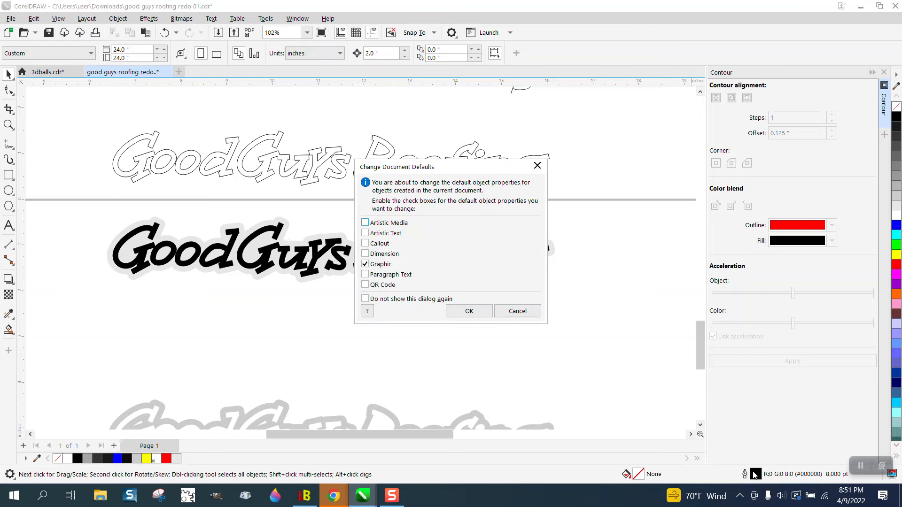
{"action": "left_click", "coordinate": [469, 310]}
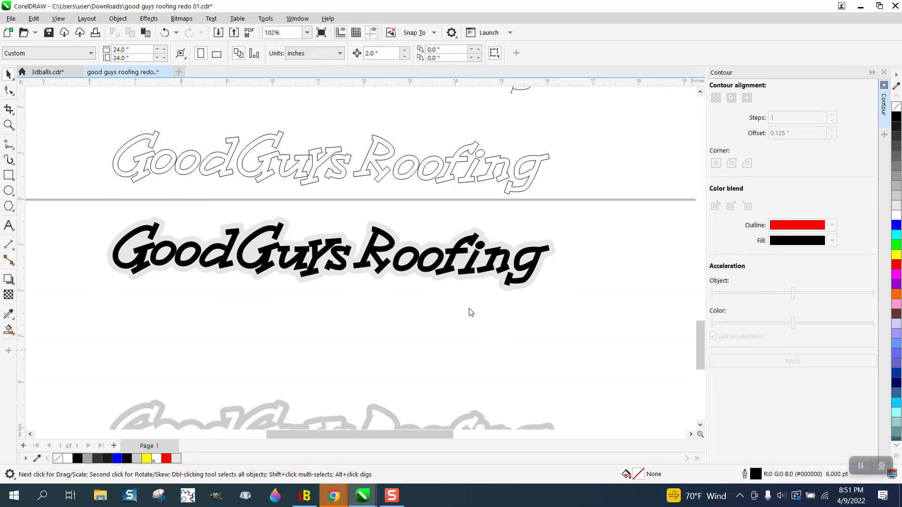
{"action": "left_click", "coordinate": [379, 207]}
{"action": "left_click", "coordinate": [380, 207]}
{"action": "left_click", "coordinate": [380, 191]}
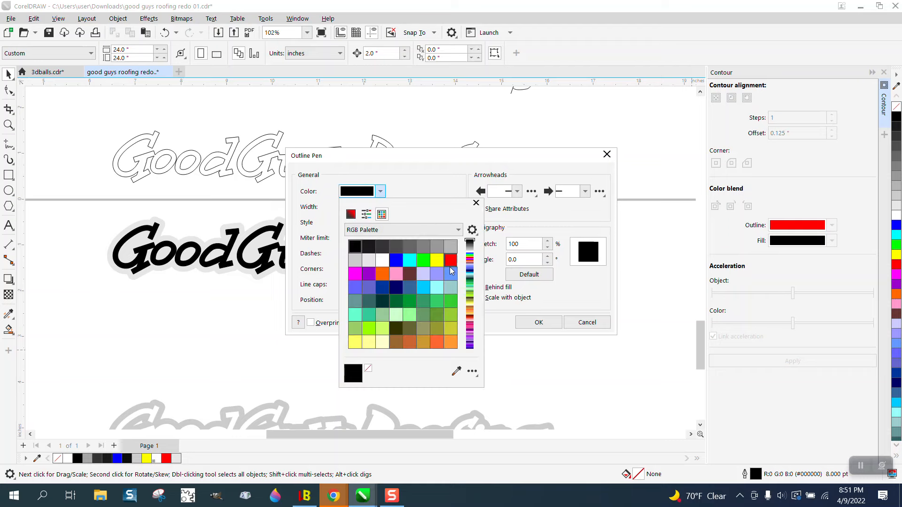
{"action": "left_click", "coordinate": [449, 261]}
{"action": "left_click", "coordinate": [538, 321]}
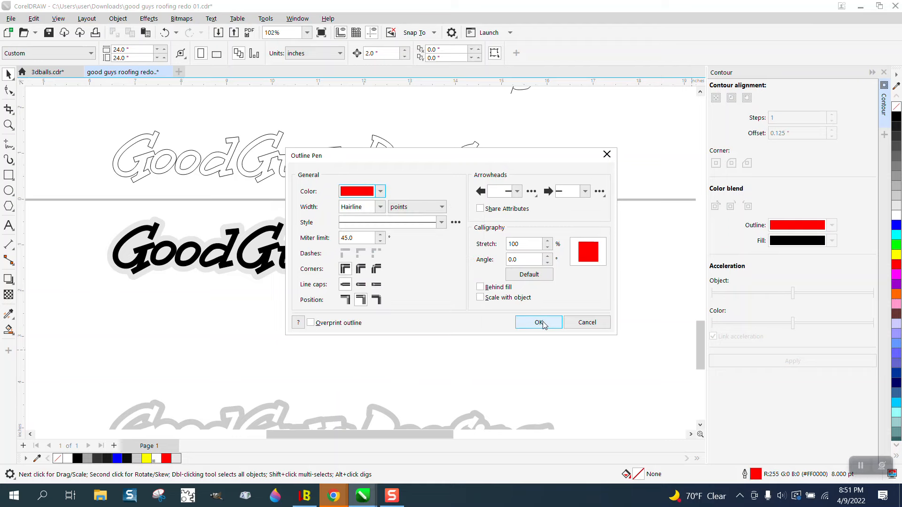
{"action": "left_click", "coordinate": [539, 321]}
{"action": "left_click", "coordinate": [265, 18]}
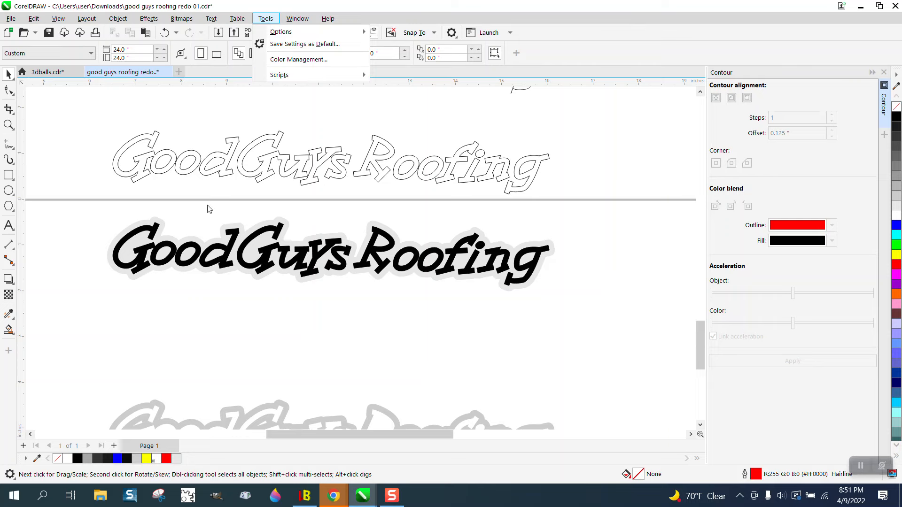
Draw a rectangle about 10.7 by 2.4 inches around the black lettering and fill it with yellow (#FFFF00)
{"action": "left_click", "coordinate": [8, 174]}
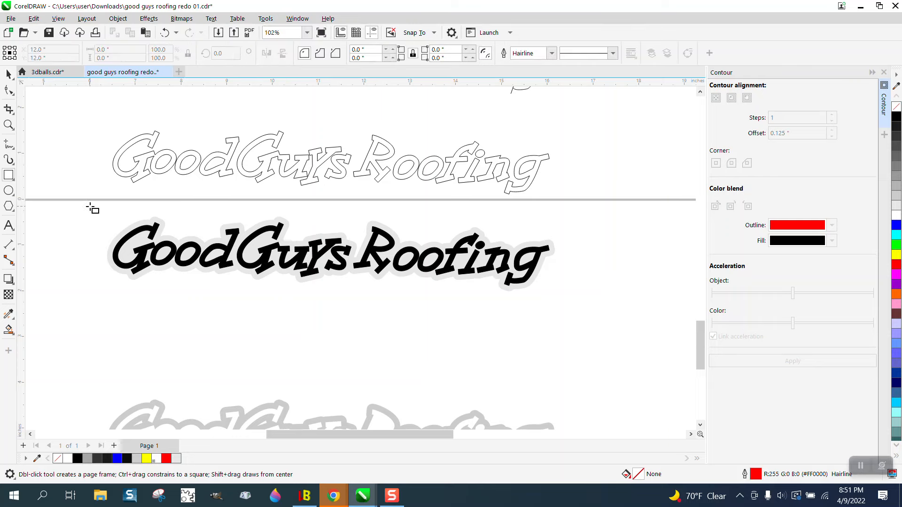
{"action": "left_click_drag", "start_coordinate": [89, 206], "coordinate": [579, 317]}
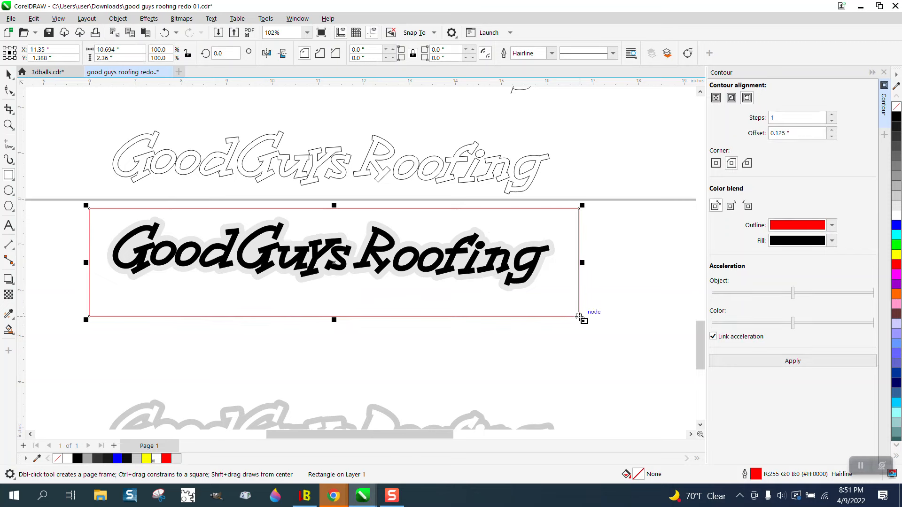
{"action": "left_click", "coordinate": [896, 254]}
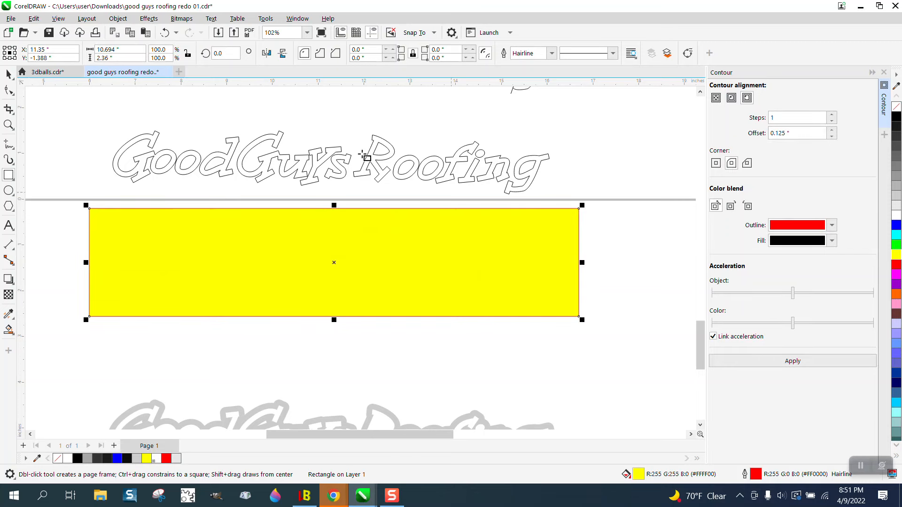
Send the yellow rectangle behind the black lettering and its light gray contour shape
{"action": "left_click", "coordinate": [119, 18]}
{"action": "mouse_move", "coordinate": [153, 191]}
{"action": "left_click", "coordinate": [307, 205]}
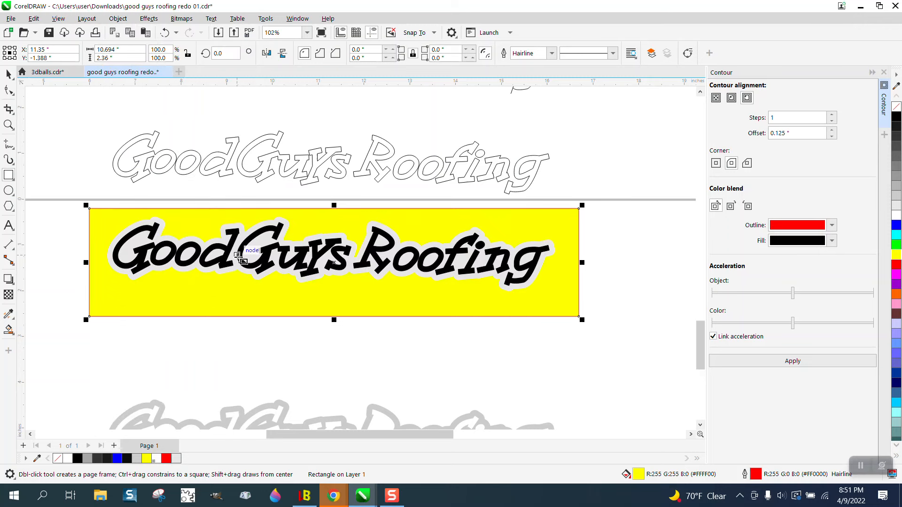